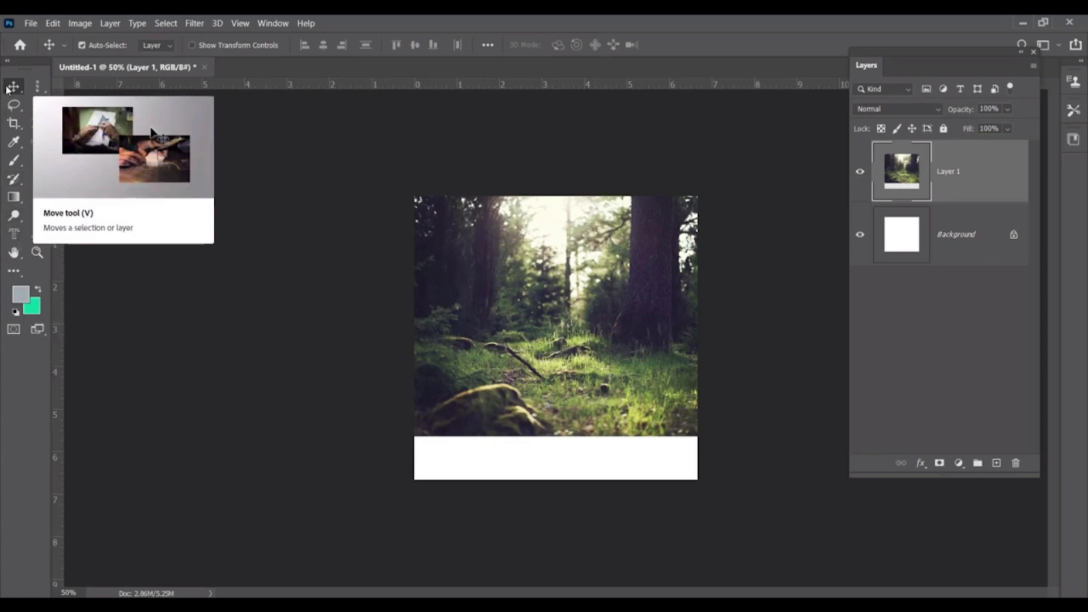
Step: Inspect the forest photo's placement, nudging it down and back to the canvas top
key(ctrl+1)
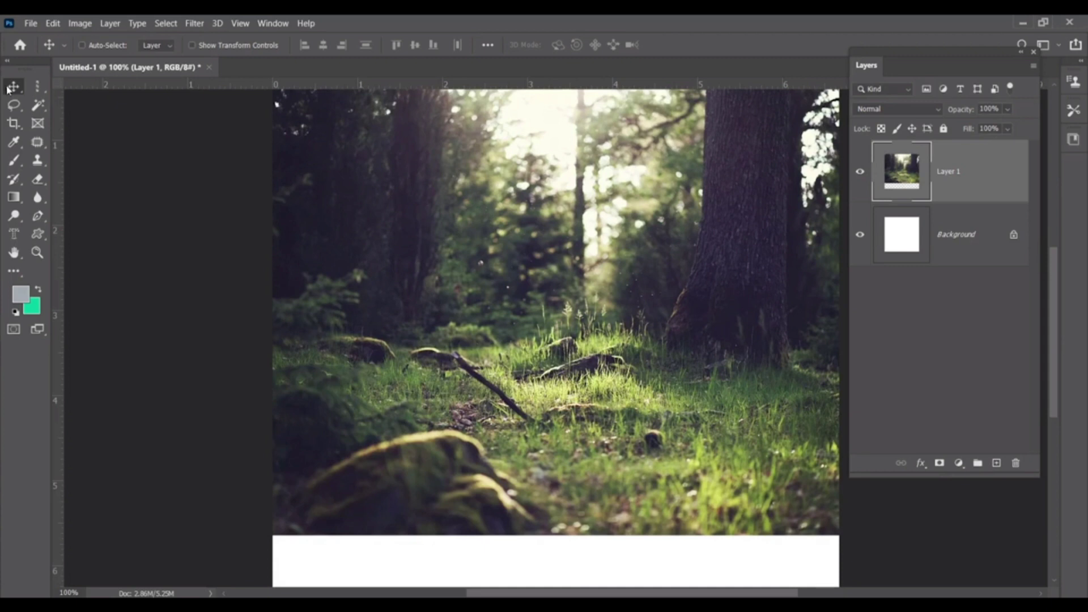
key(ctrl+minus)
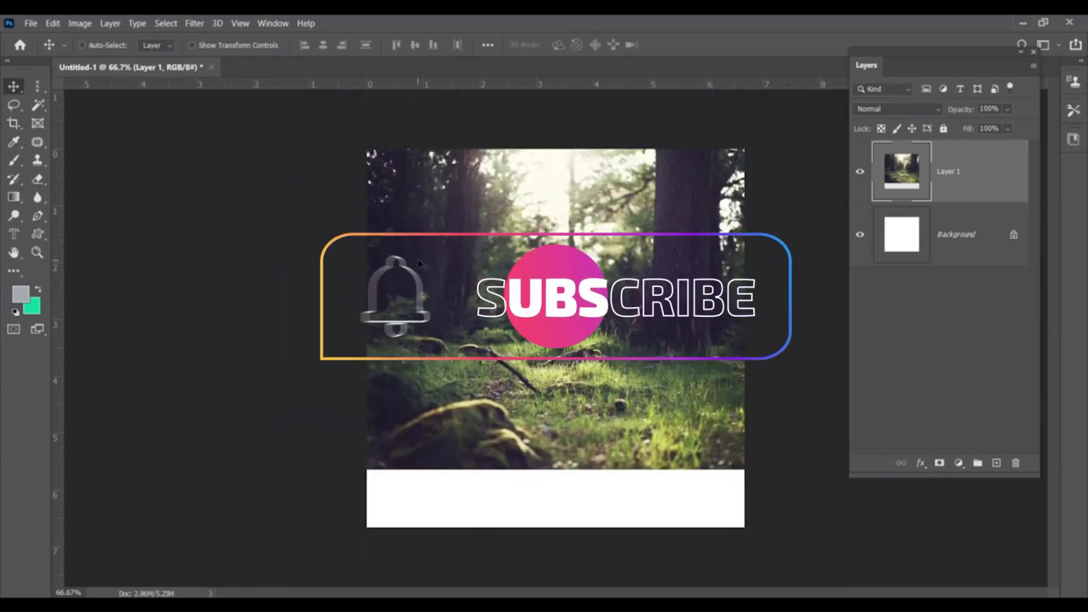
drag(556, 283, 556, 307)
drag(453, 244, 453, 220)
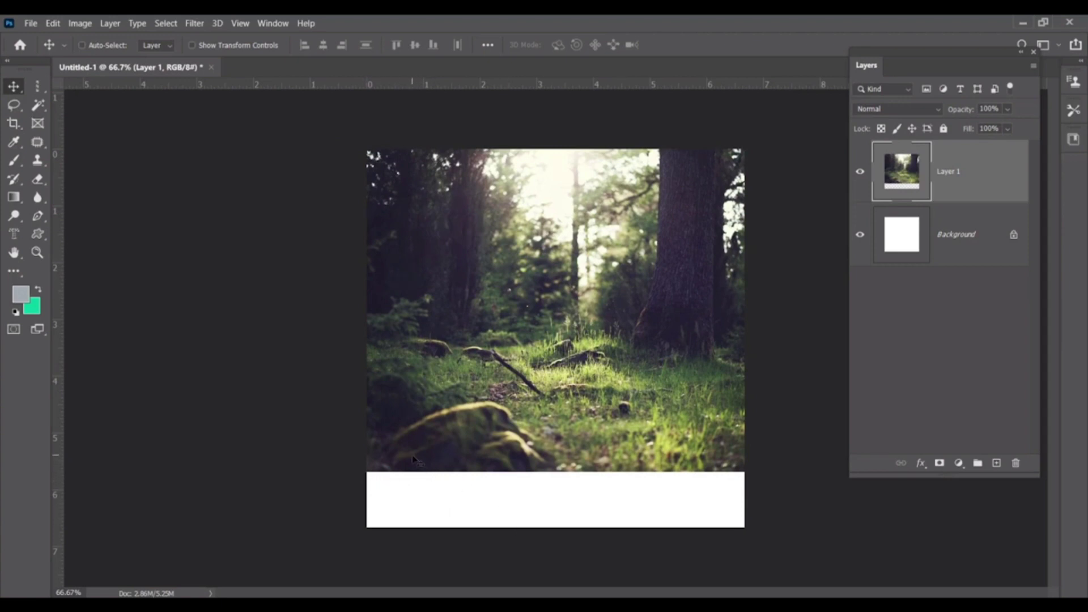
key(ctrl)
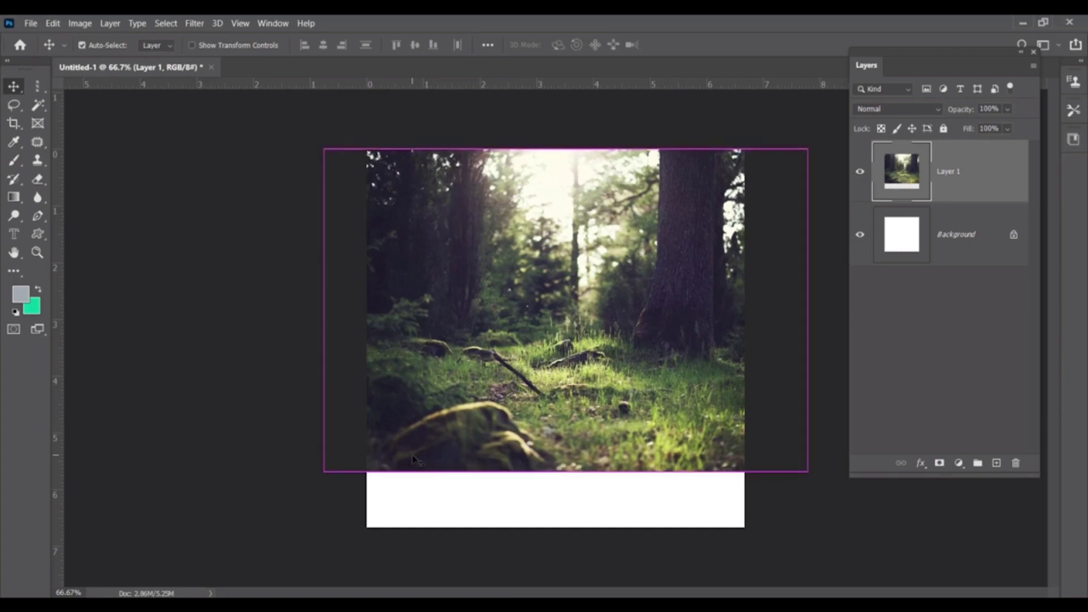
Step: Scale Layer 1 to about 116% and position it near the canvas top
key(ctrl+t)
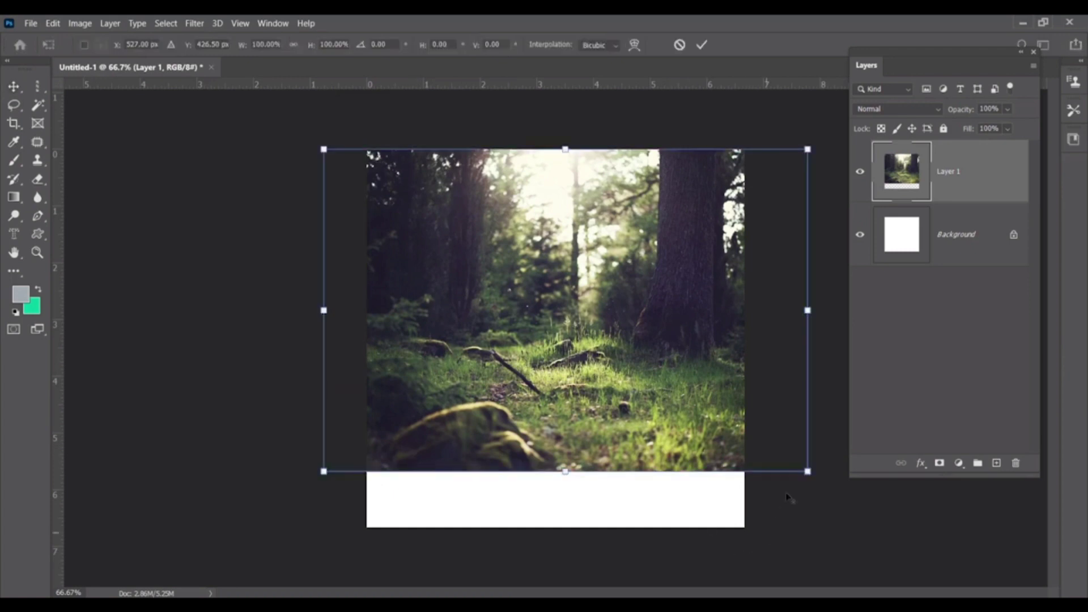
drag(809, 472, 847, 502)
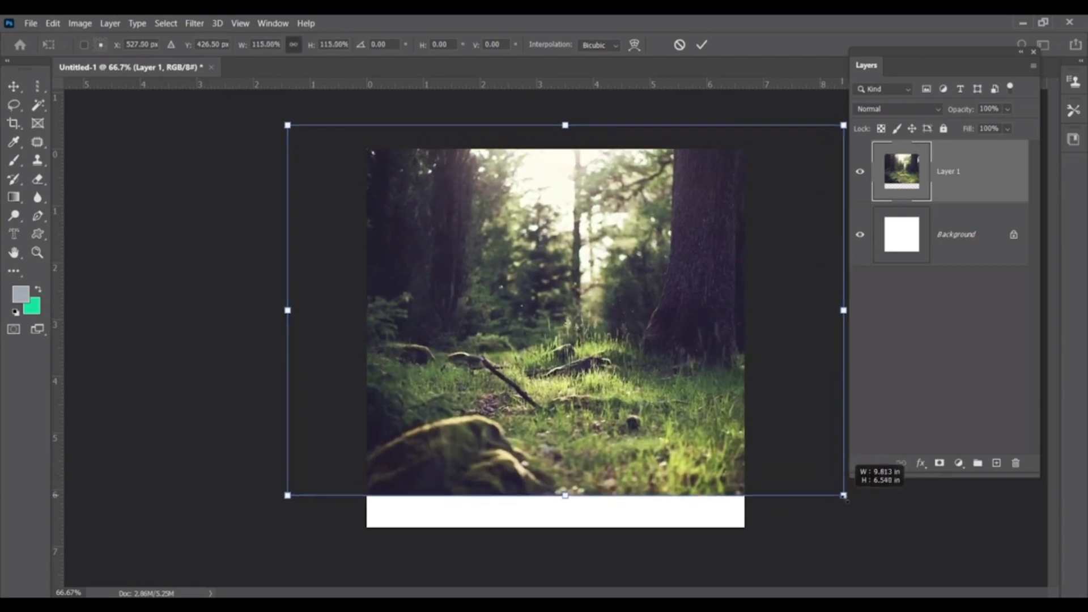
drag(698, 418, 700, 449)
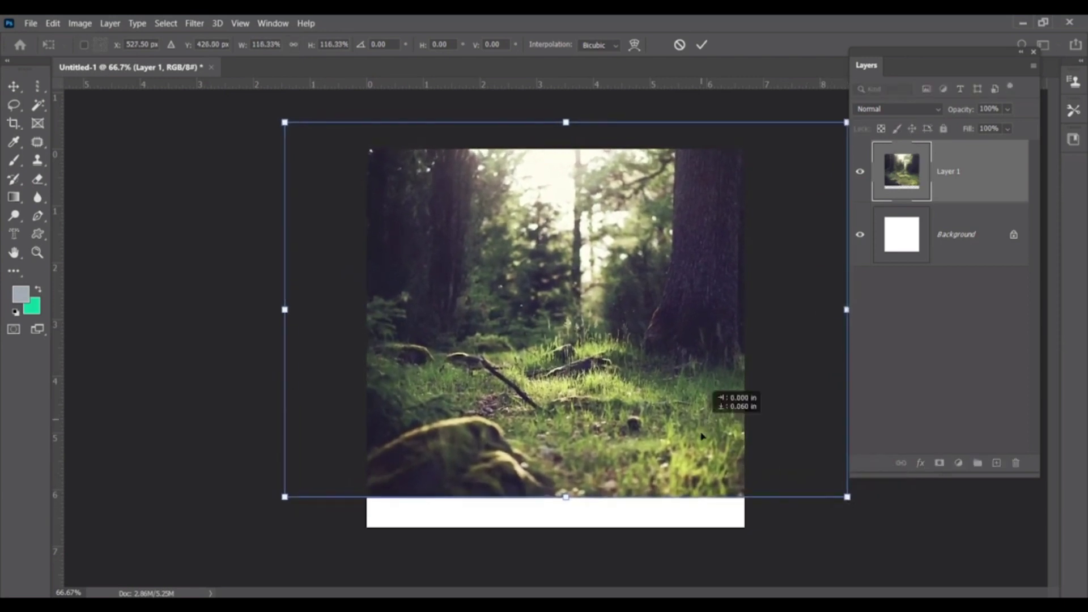
drag(565, 160, 565, 152)
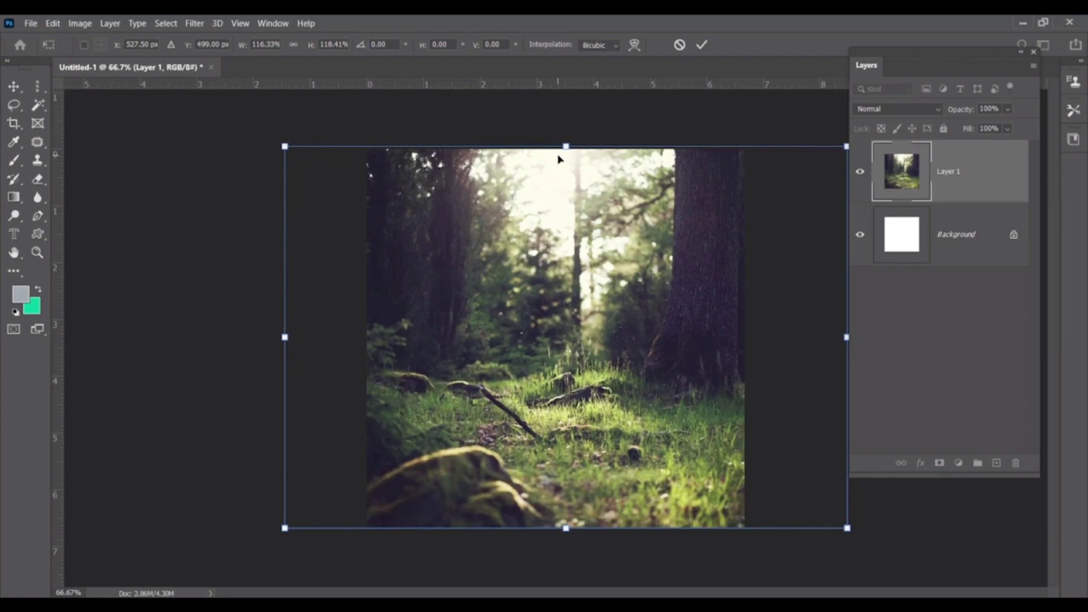
key(ctrl+z)
key(shift+Up)
key(shift+Up)
key(shift+Up)
key(Up)
key(Up)
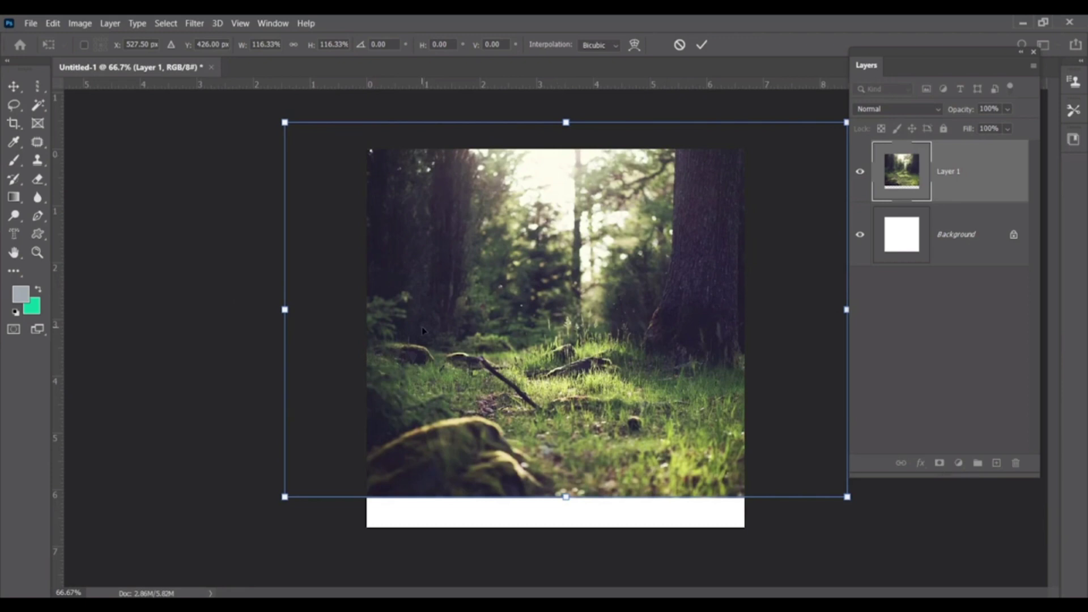
key(Return)
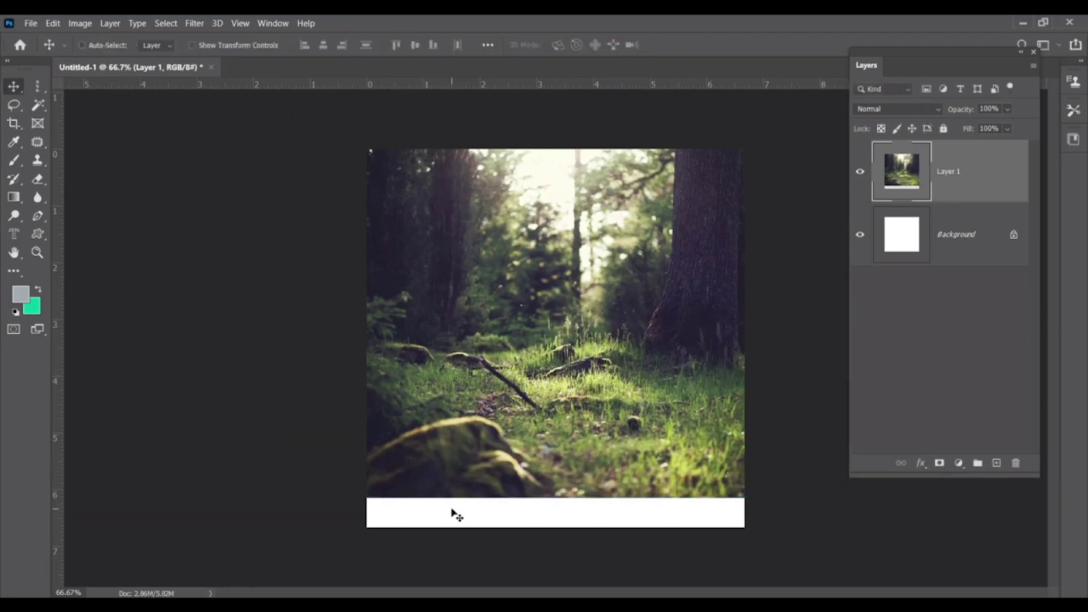
Step: Trim the canvas by Bottom Right Pixel Color to remove the white bottom strip
click(80, 23)
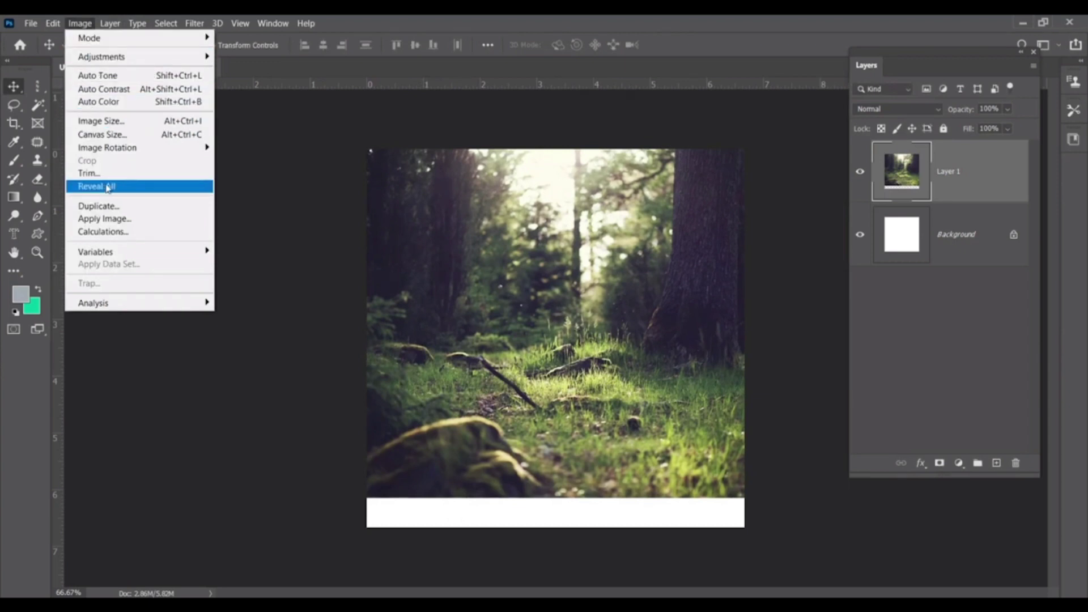
click(91, 173)
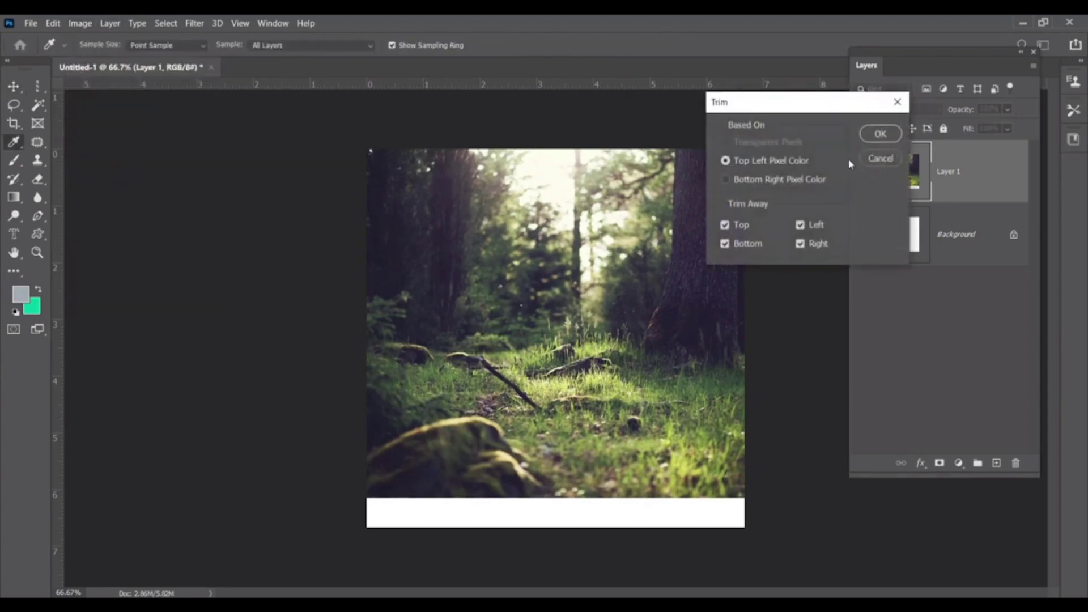
click(880, 134)
key(v)
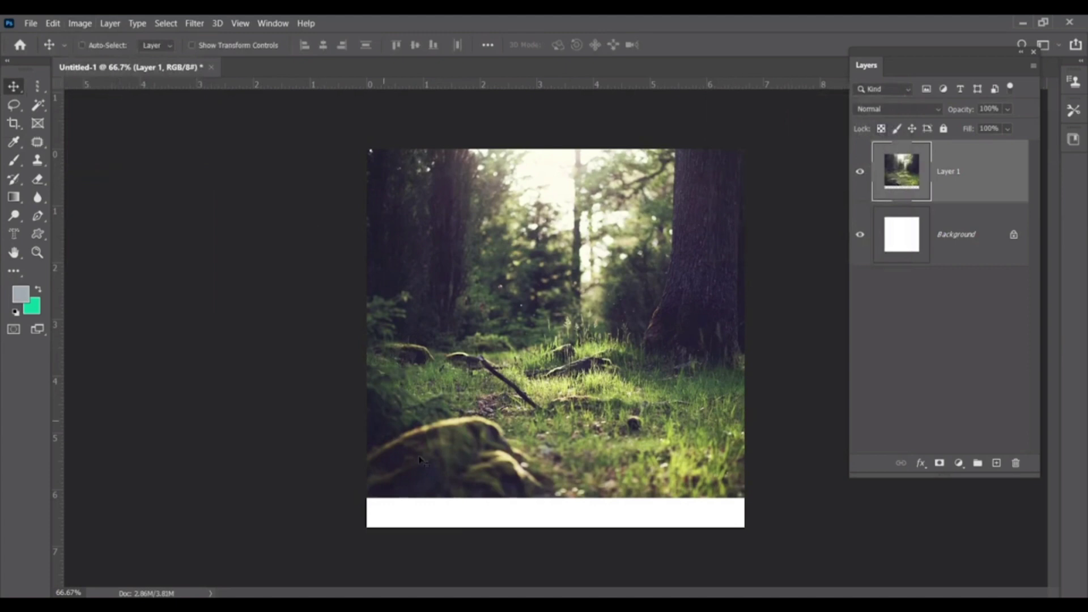
click(80, 25)
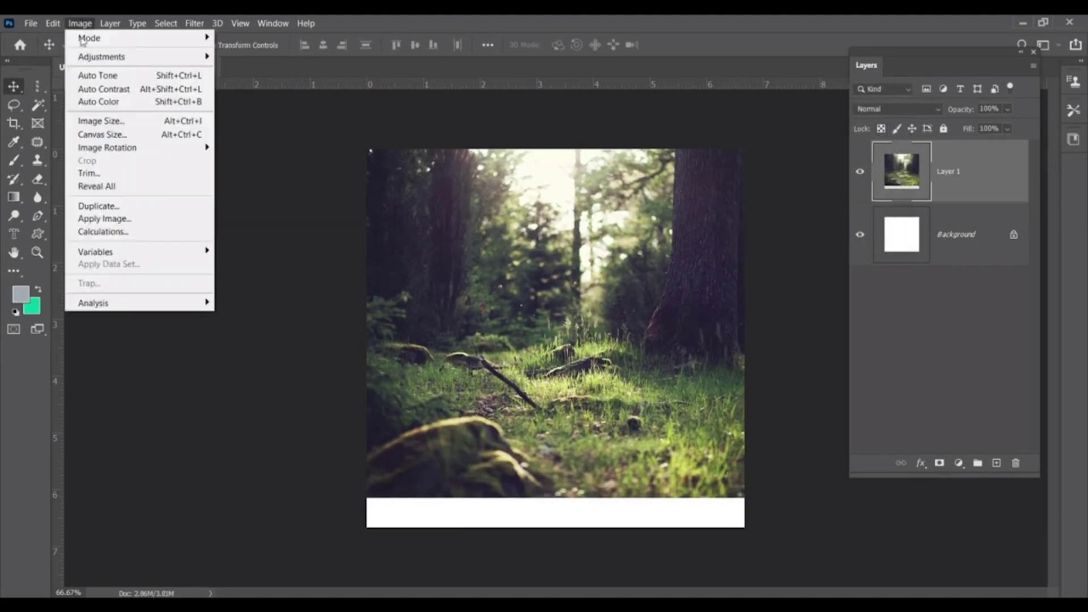
click(108, 173)
click(753, 180)
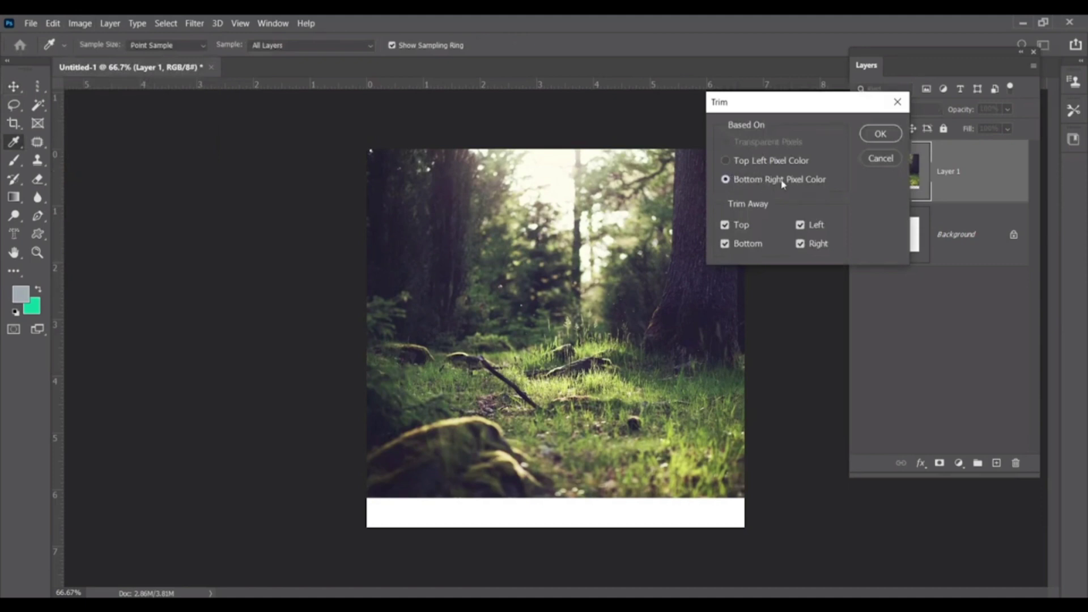
click(880, 134)
key(v)
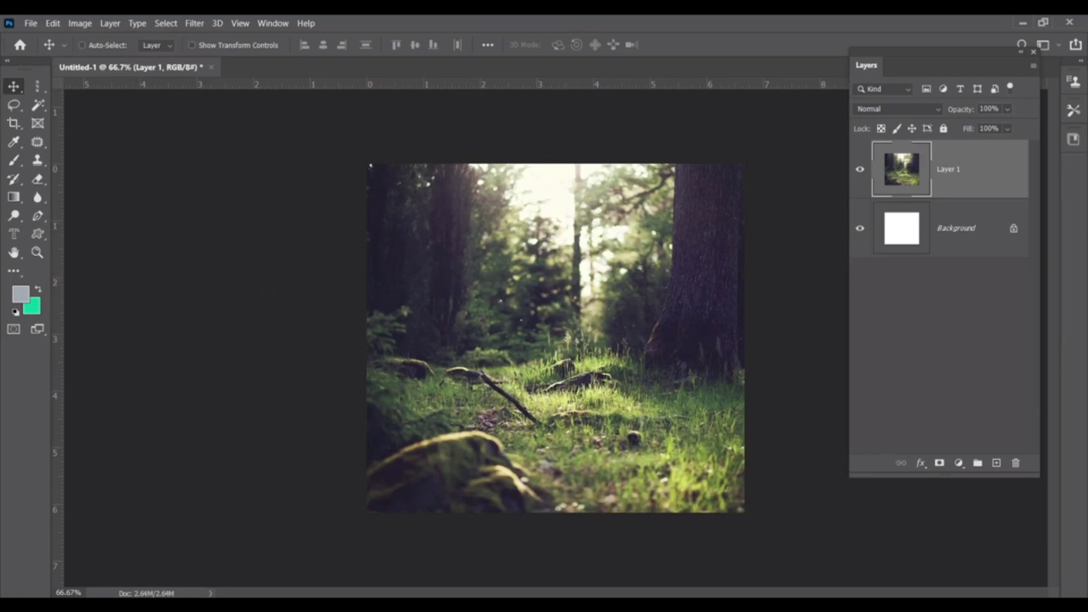
Step: In Google Fonts, turn the variable-only filter off and select the 'What is Lorem Ipsum?' preview
click(366, 558)
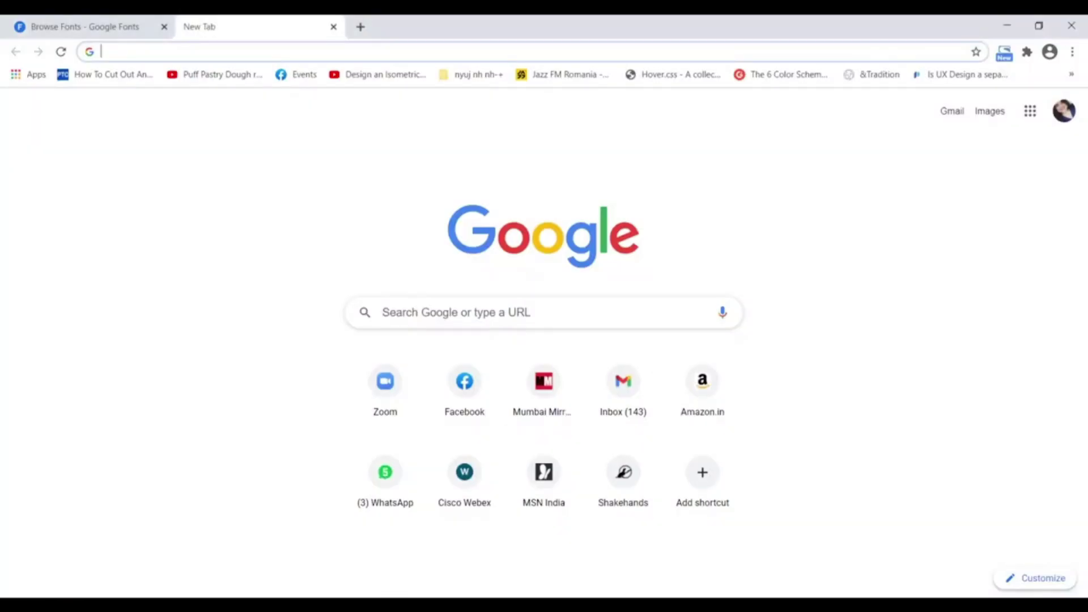
click(121, 24)
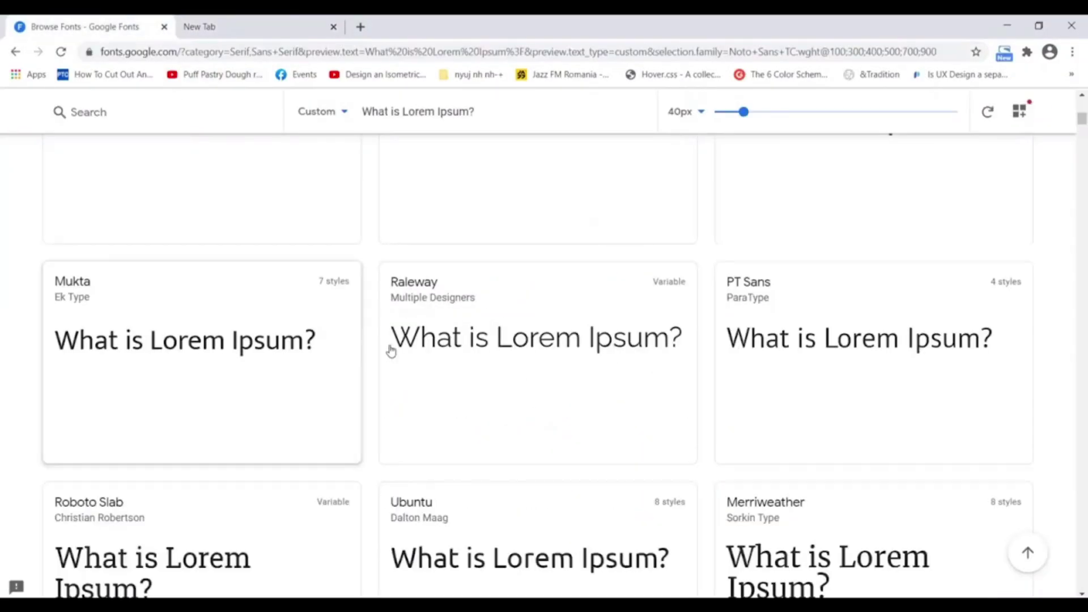
scroll(359, 262, up, 10)
scroll(359, 262, up, 10)
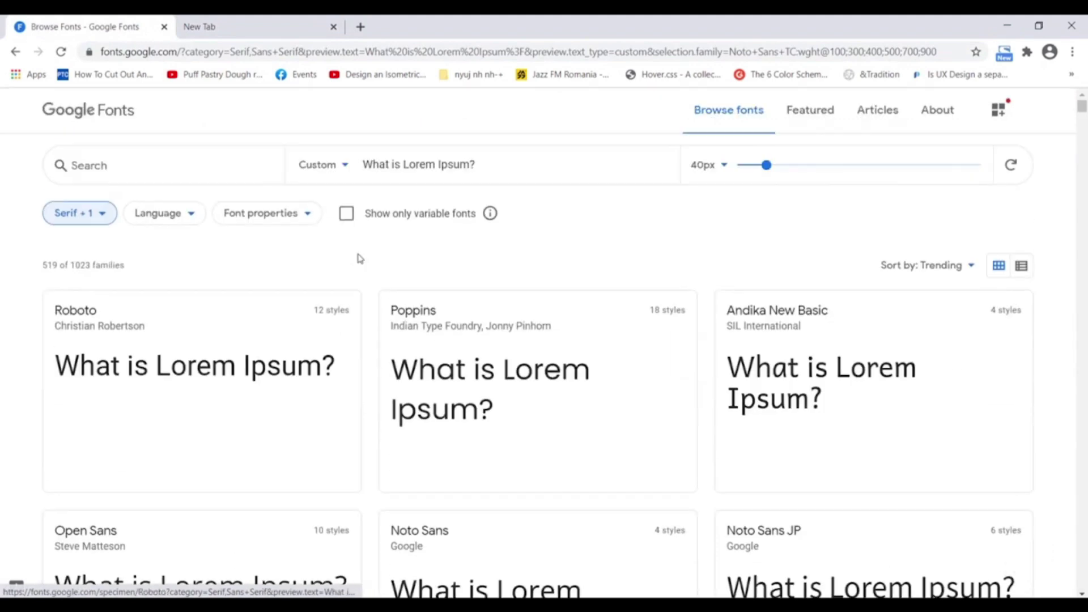
click(369, 217)
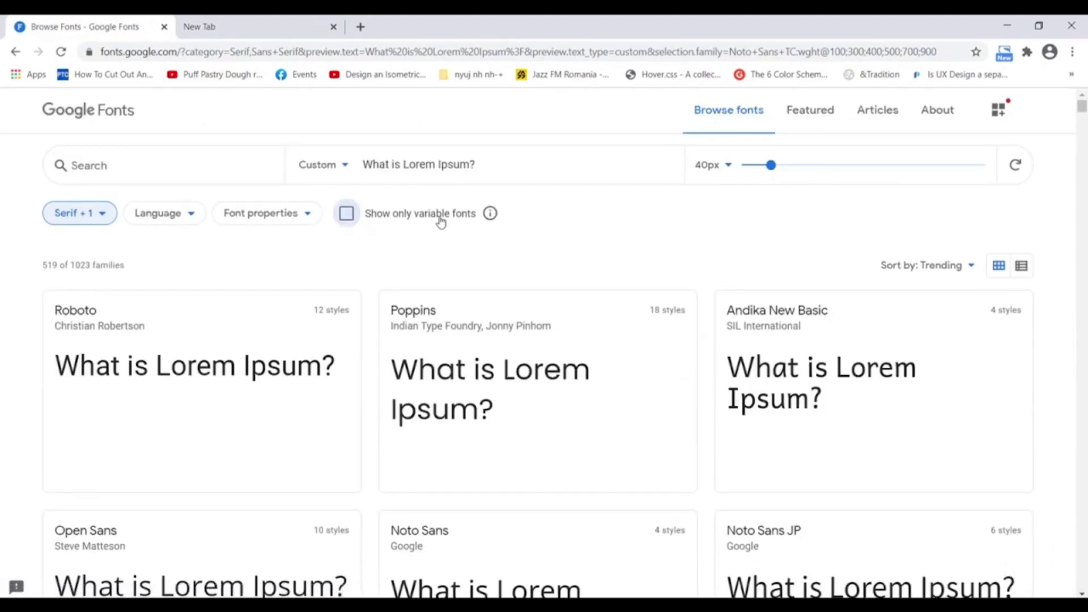
click(411, 220)
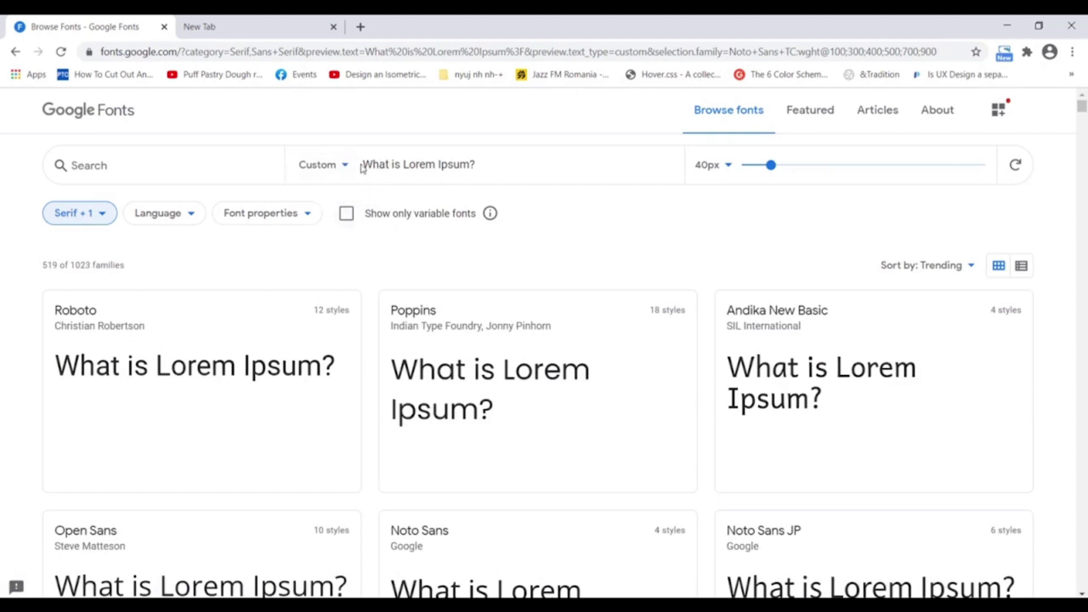
drag(363, 164, 481, 168)
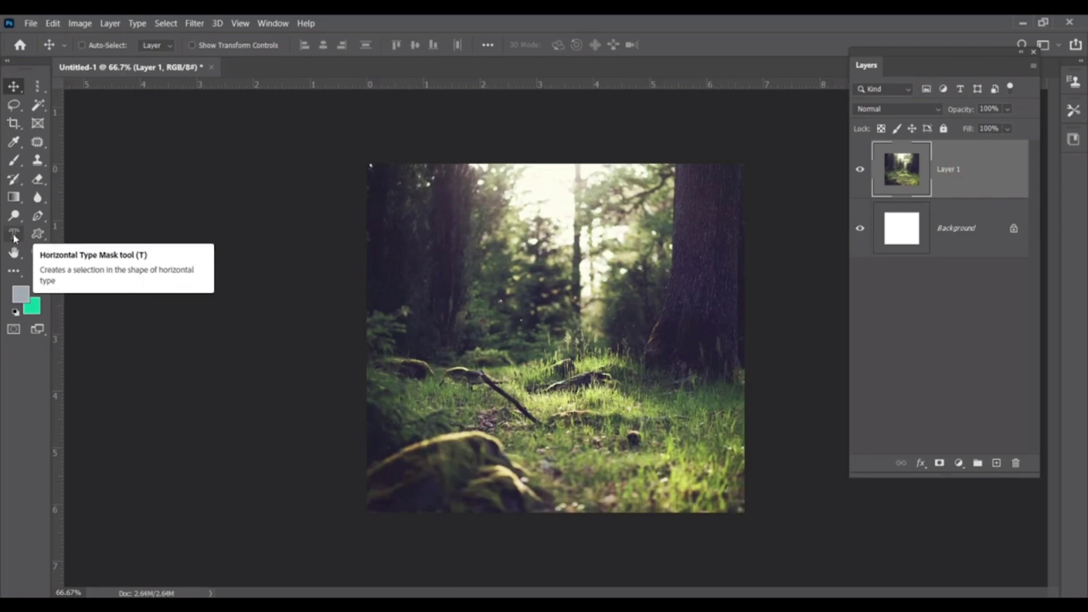
Step: Select the Horizontal Type Mask tool and cancel an empty trial text entry on the photo
click(14, 235)
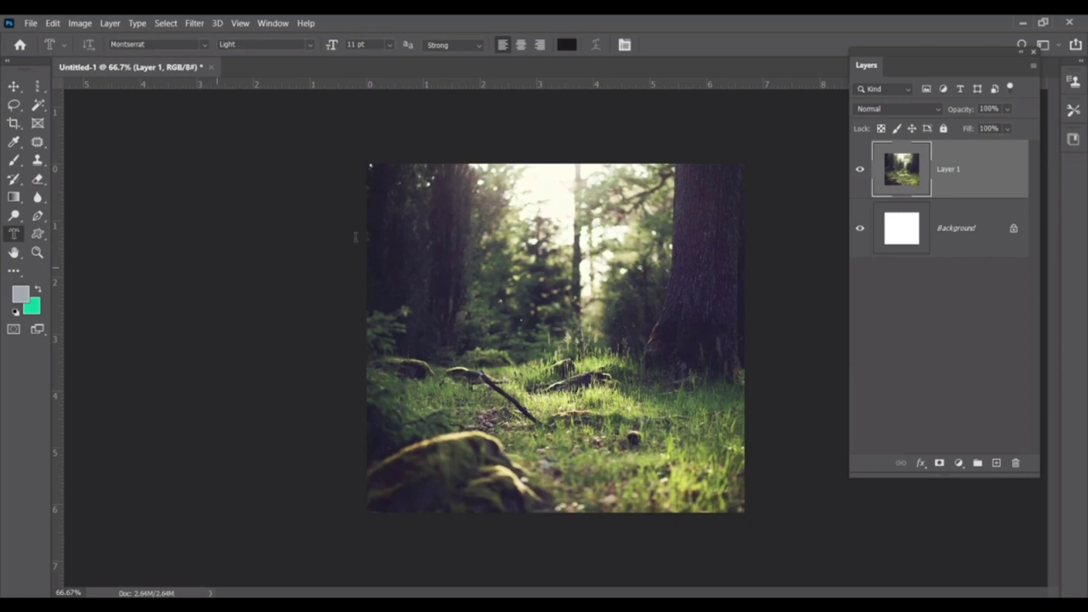
click(396, 191)
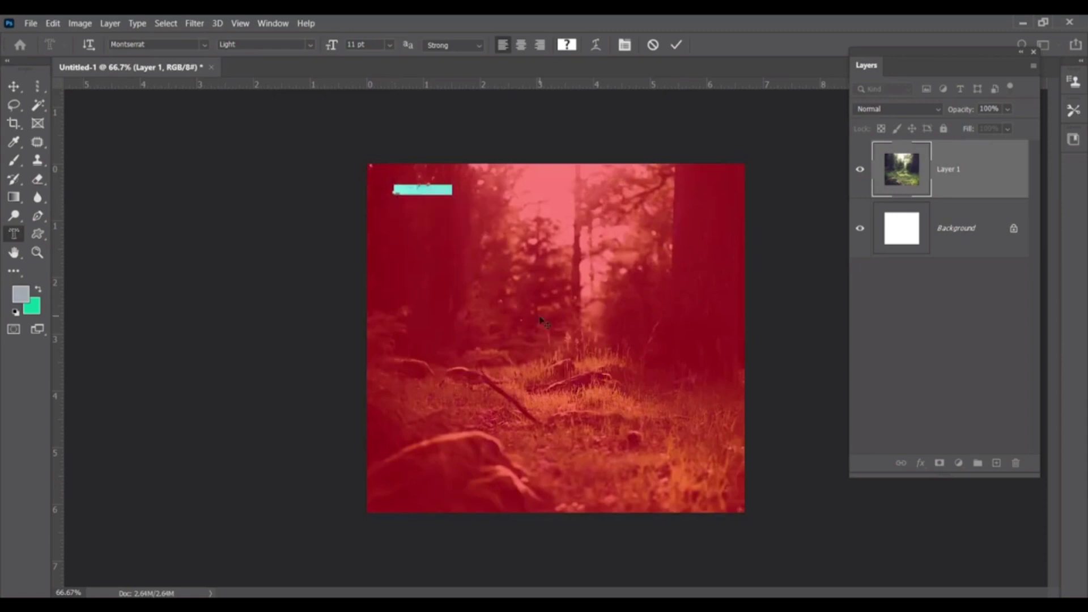
key(ctrl)
key(ctrl+plus)
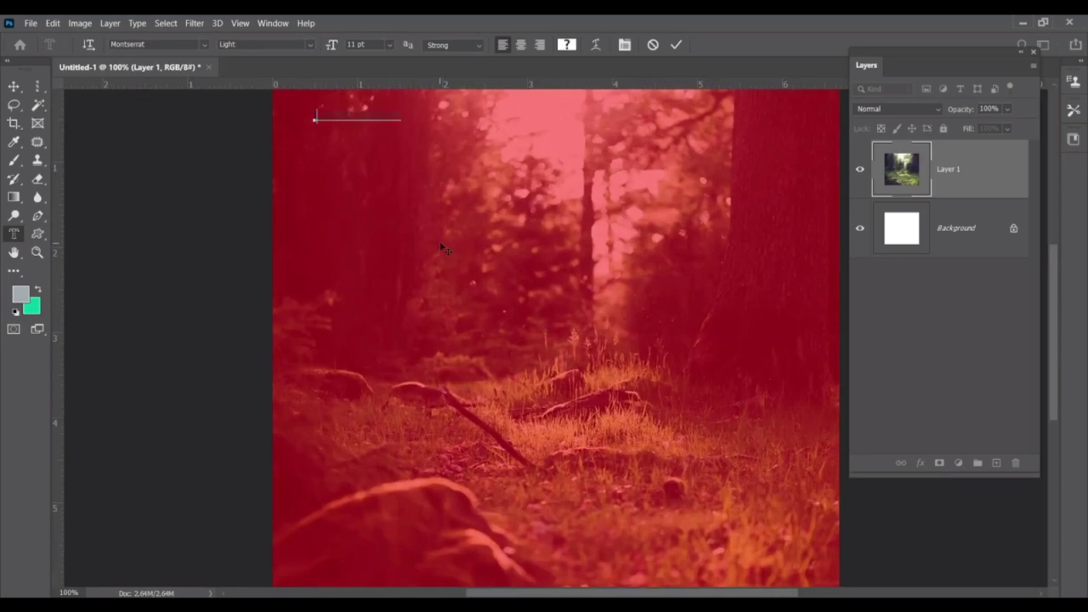
key(Escape)
key(Return)
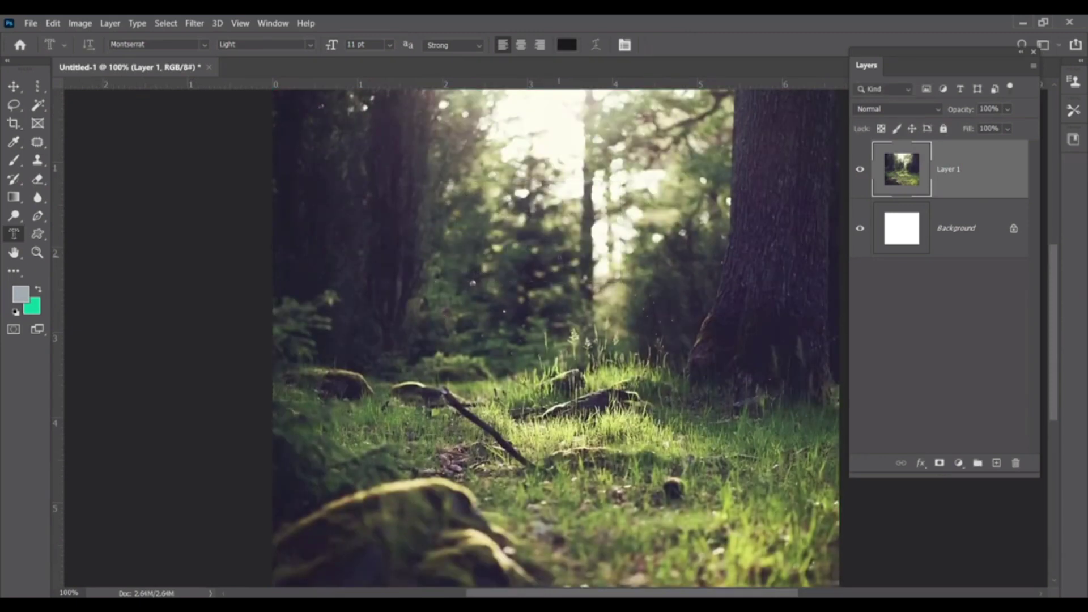
key(ctrl+minus)
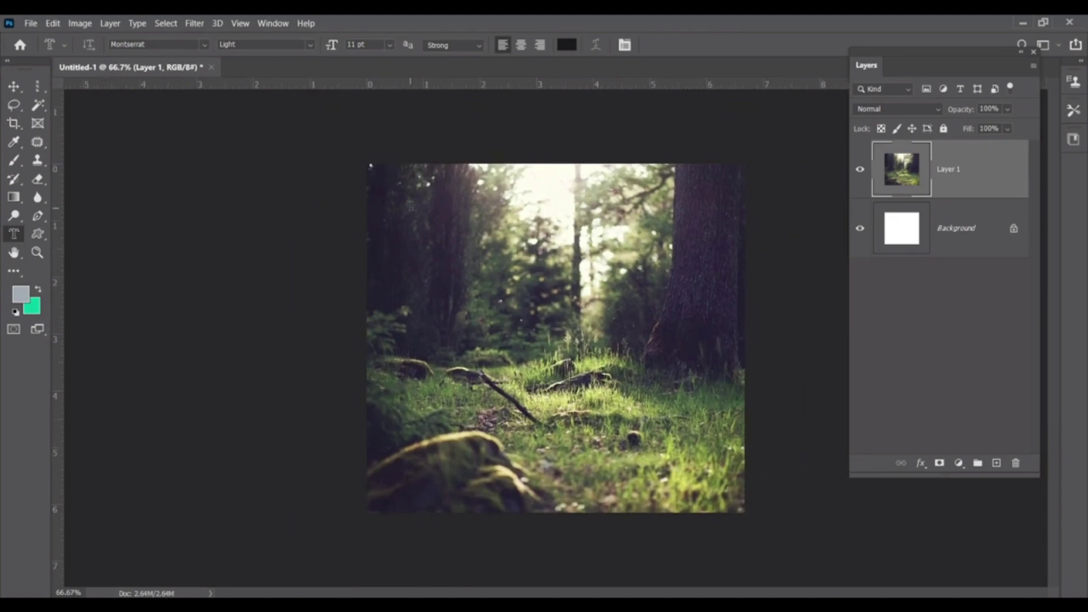
Step: Create a mask text box near the photo's top, enter the headline and select it
drag(411, 207, 515, 234)
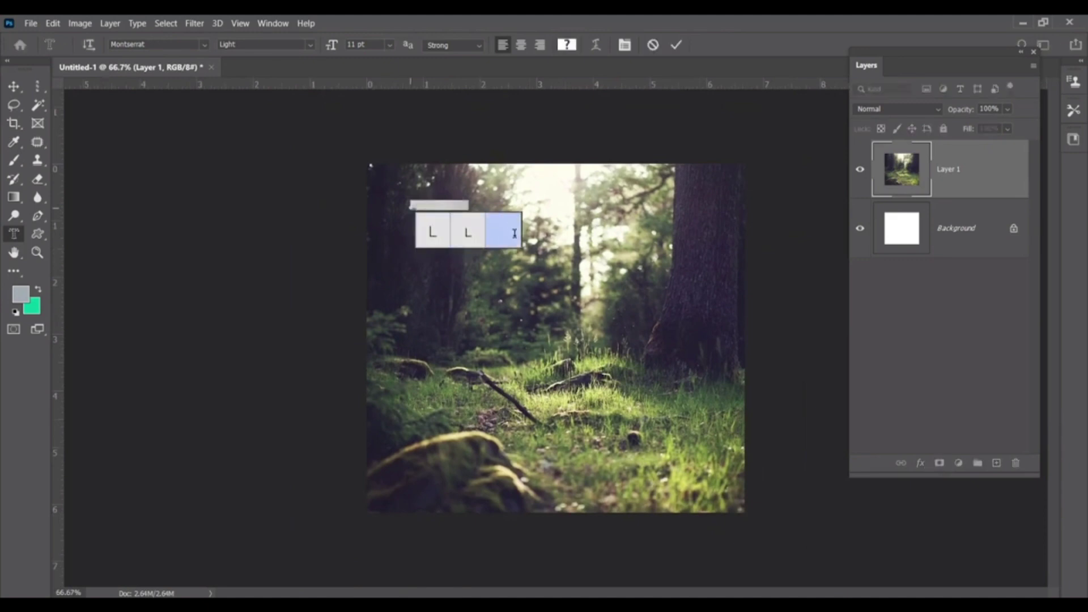
click(407, 180)
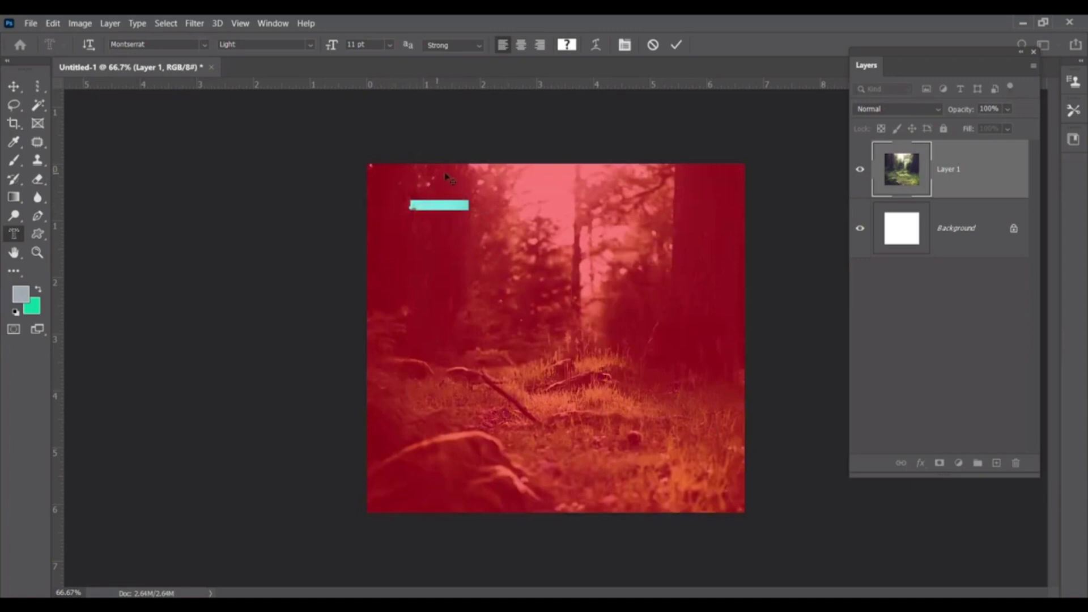
key(ctrl+plus)
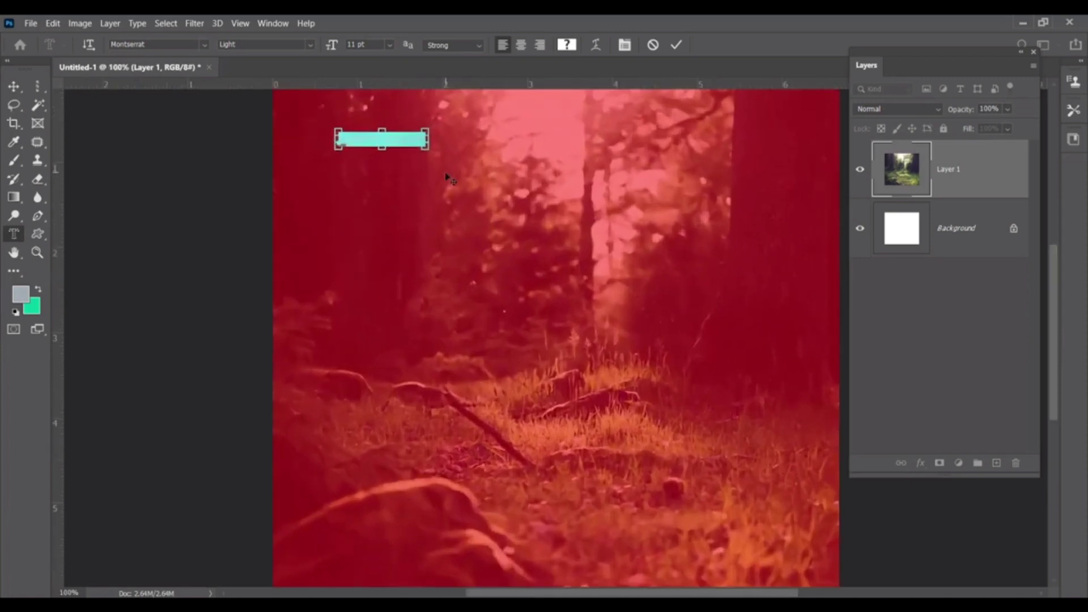
text(Forest)
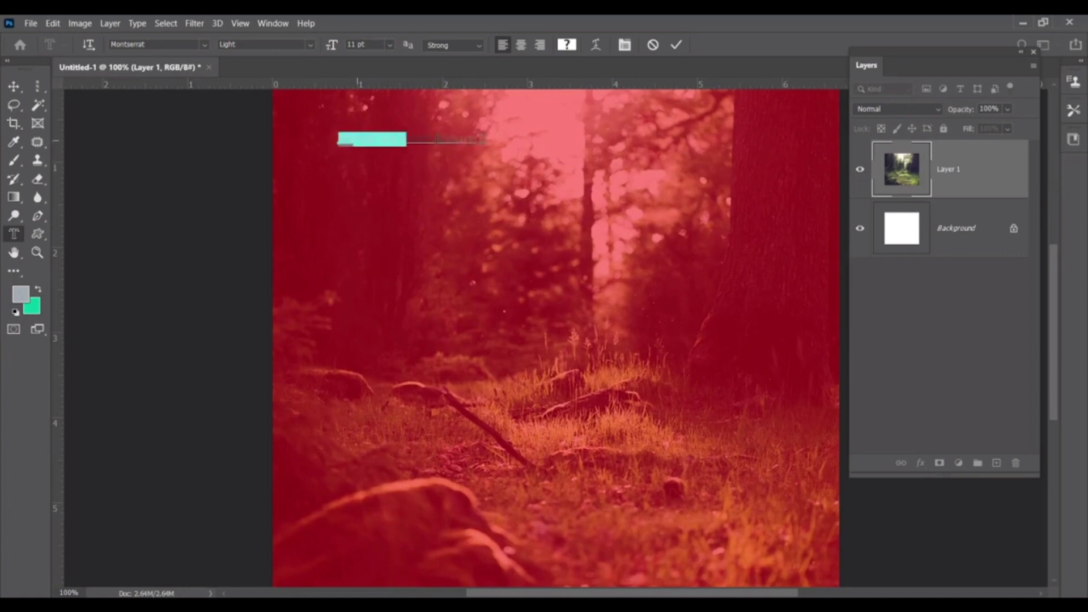
drag(339, 140, 485, 140)
Step: Try headline sizes 72, 48, 24 and 48 pt, settling on 36 pt
click(390, 45)
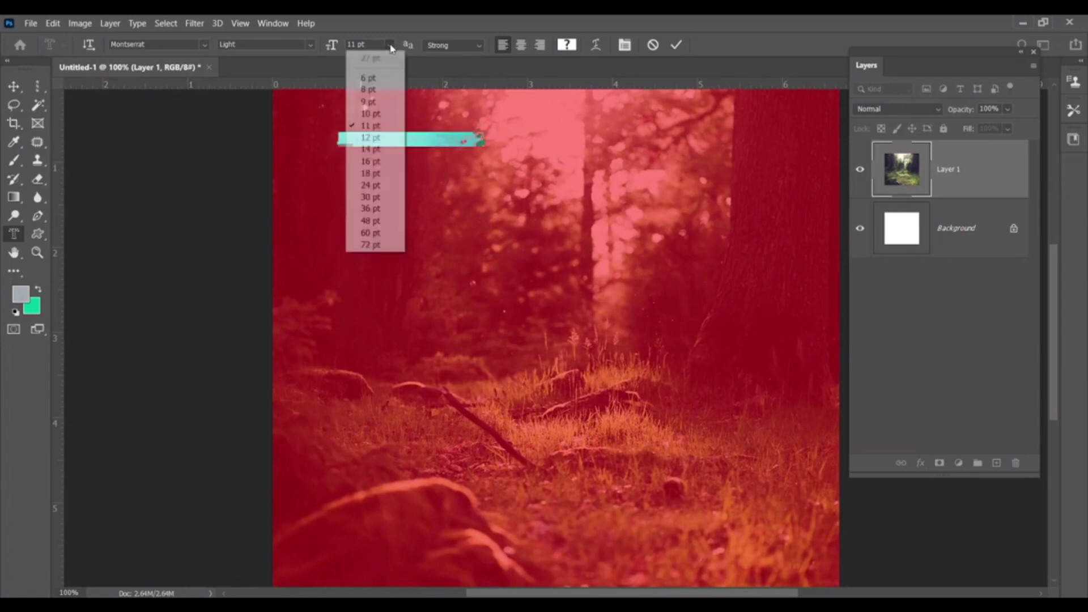
click(380, 250)
click(390, 45)
click(390, 222)
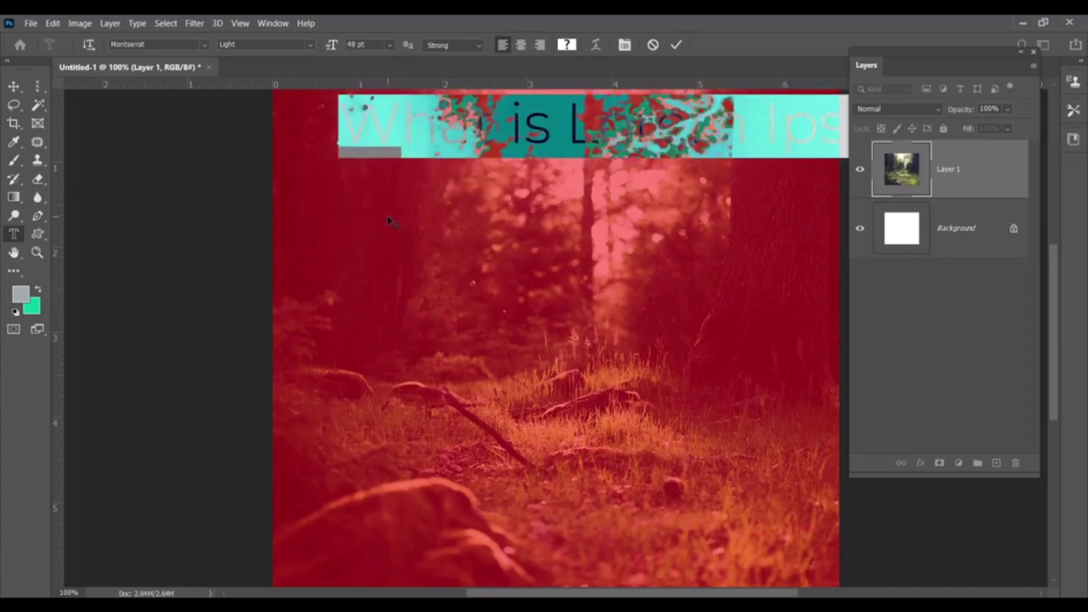
click(390, 45)
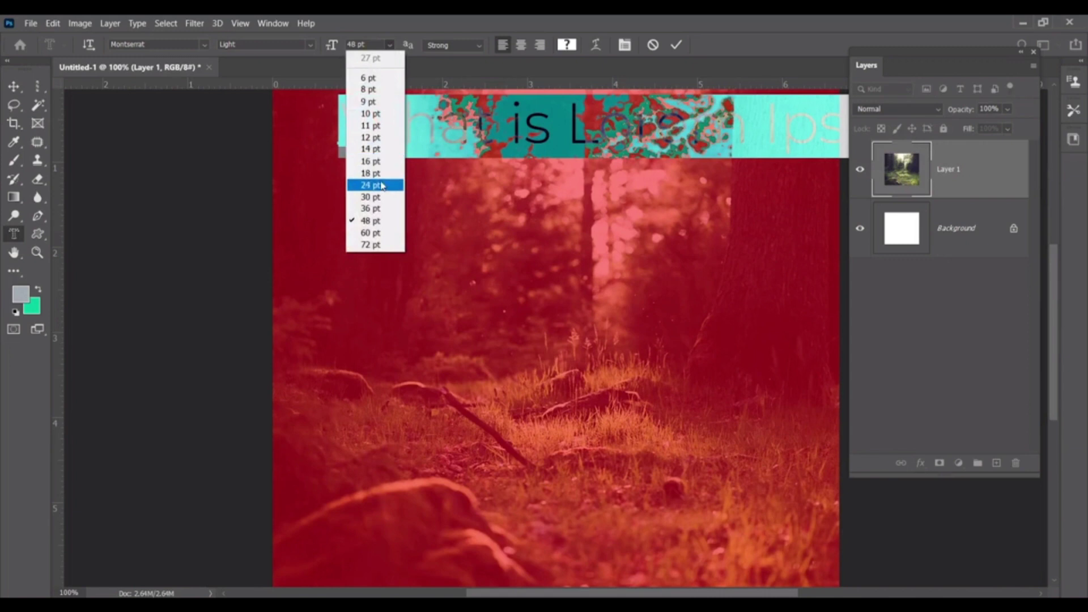
click(386, 185)
click(390, 44)
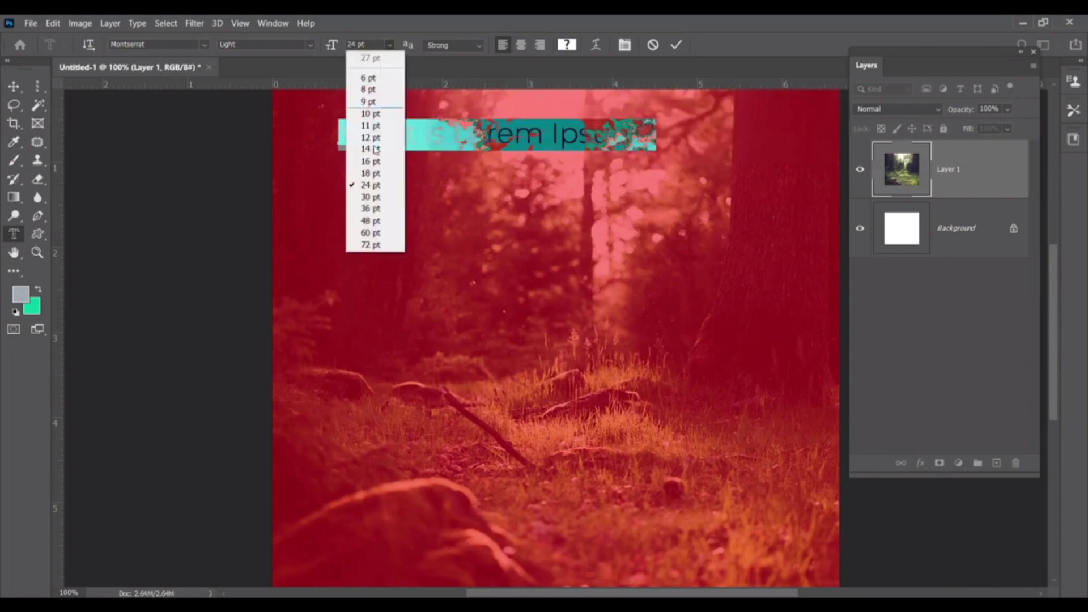
click(386, 222)
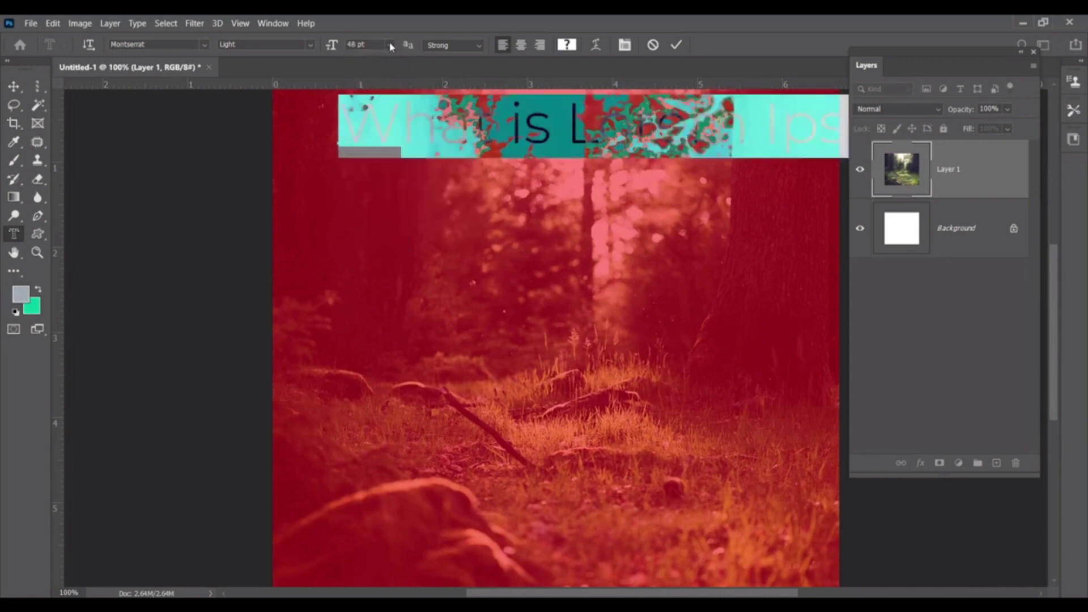
click(390, 45)
click(371, 208)
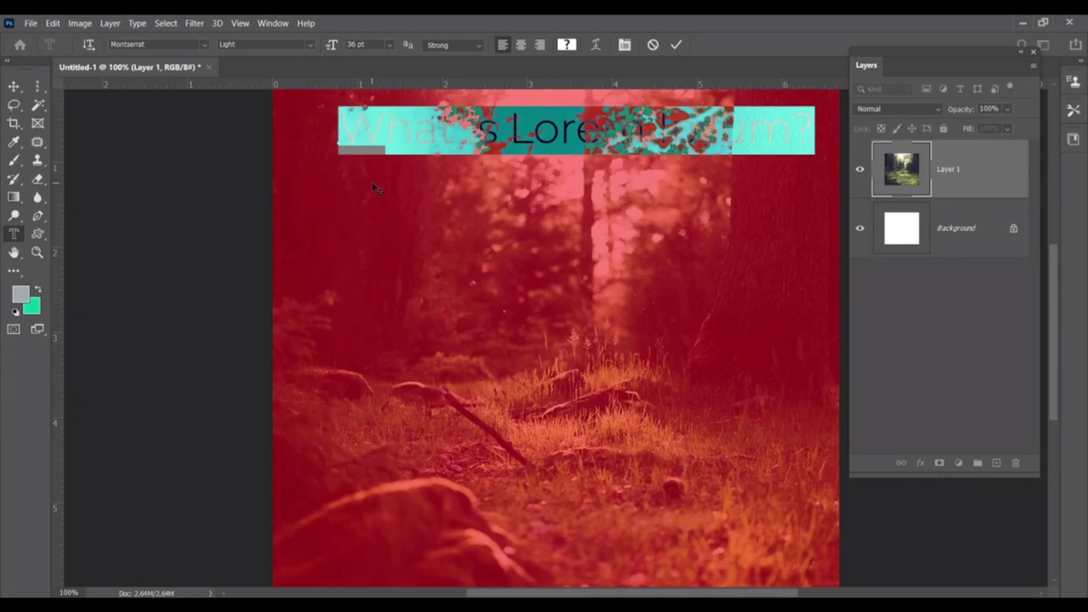
Step: Switch the headline to Montserrat Black and shrink it to 33 pt
click(311, 45)
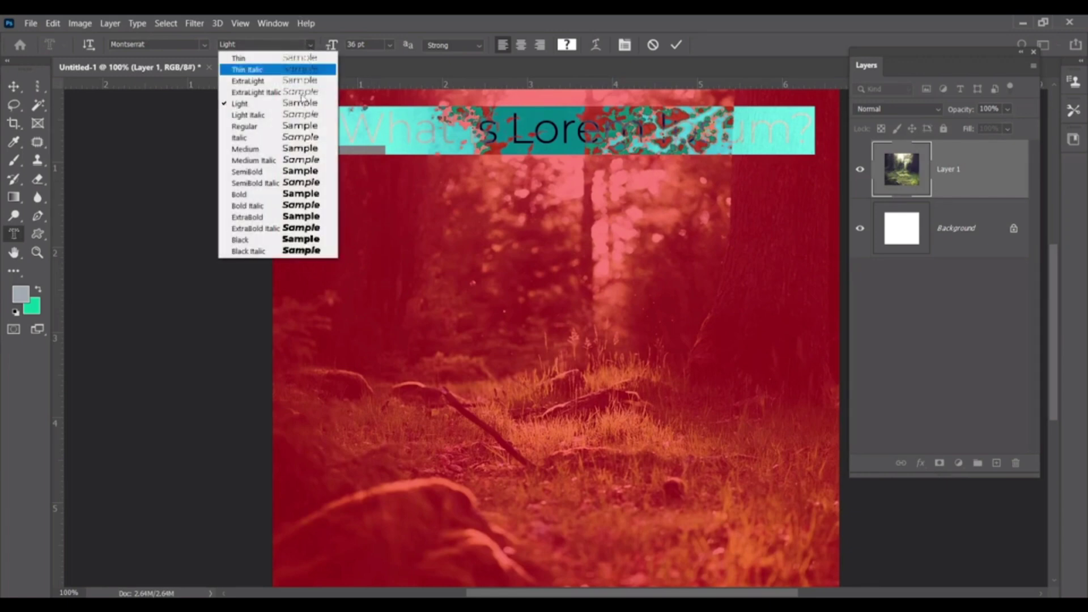
click(290, 241)
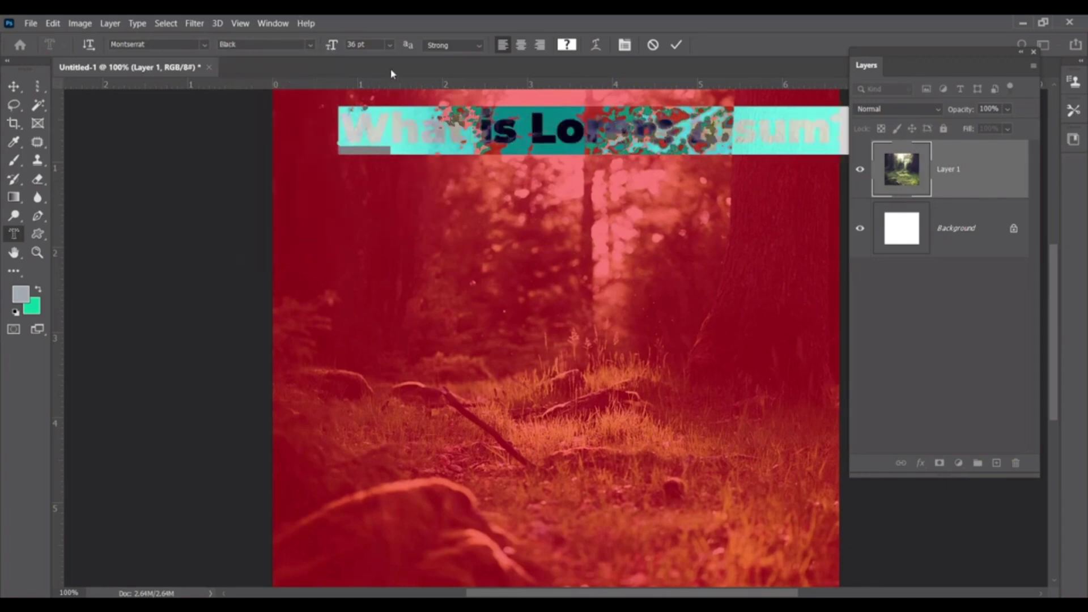
drag(342, 54, 335, 53)
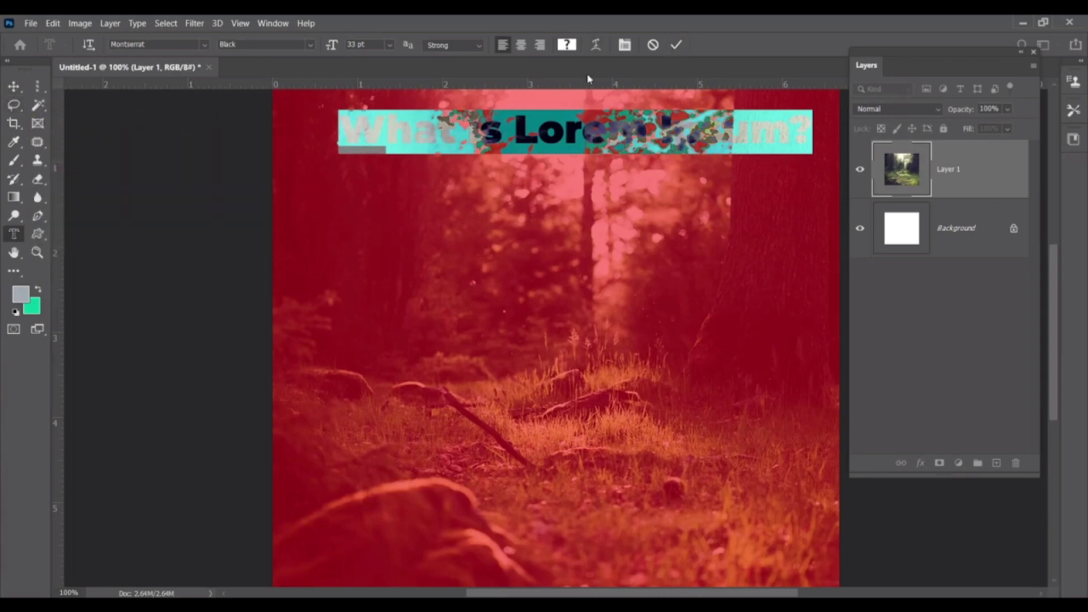
Step: Set the text colour to #000000 and commit the headline as a letter-shaped selection
click(567, 45)
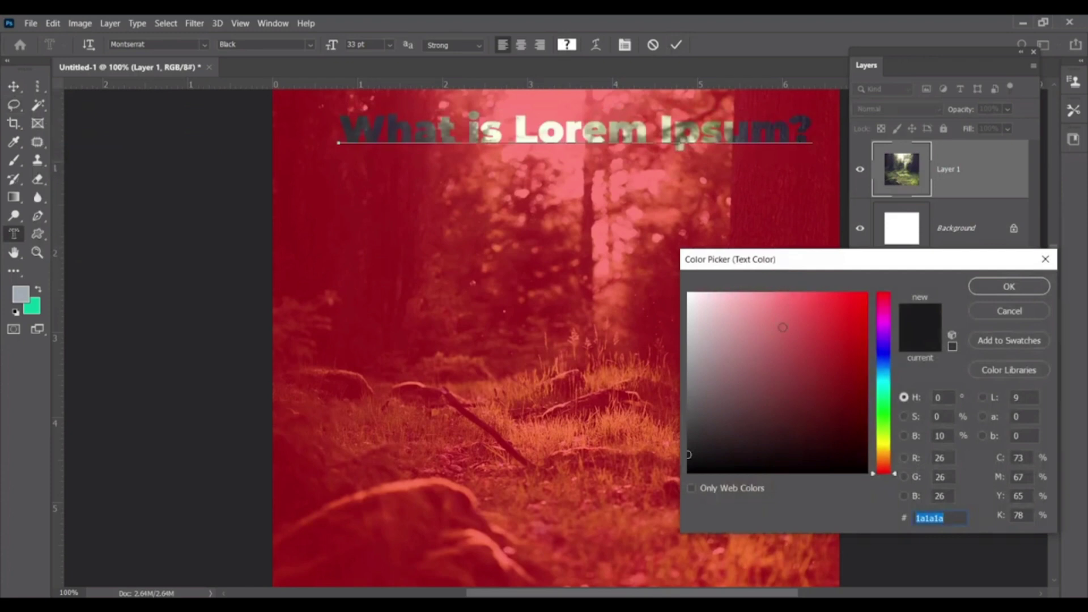
click(692, 472)
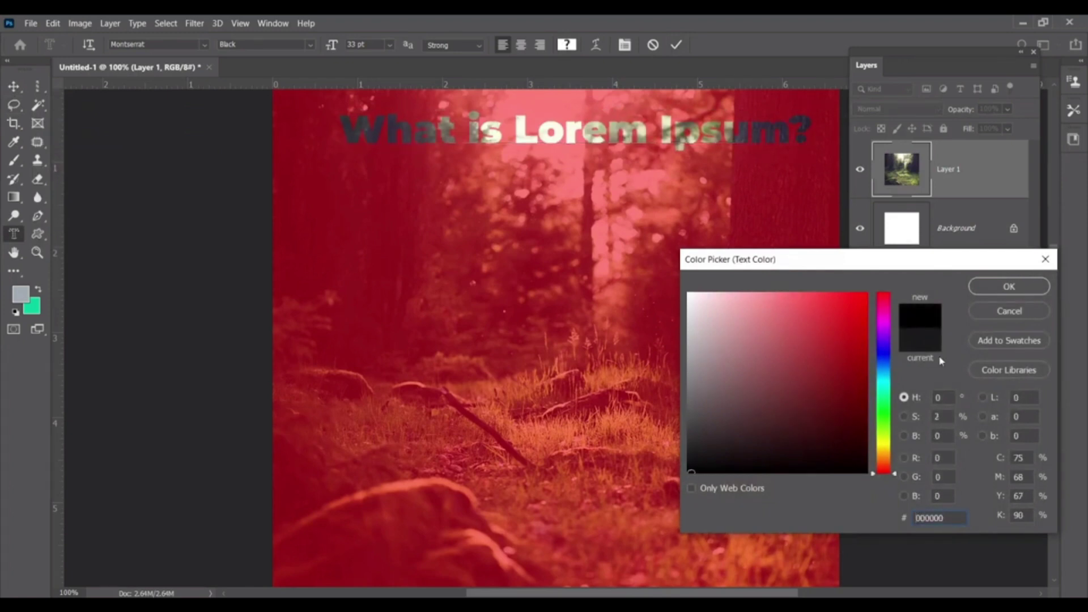
click(1018, 289)
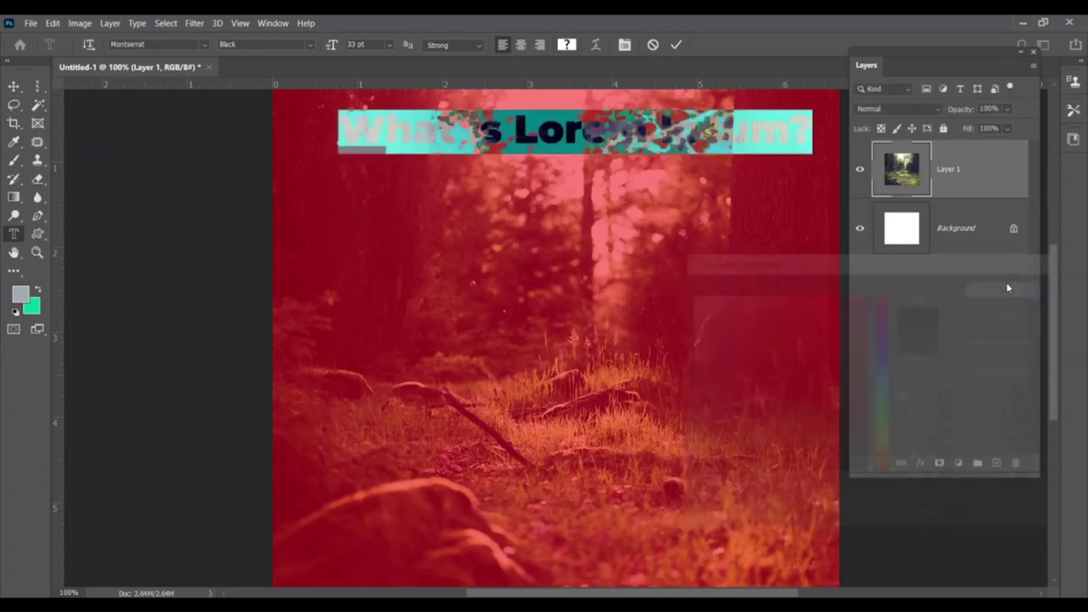
click(676, 45)
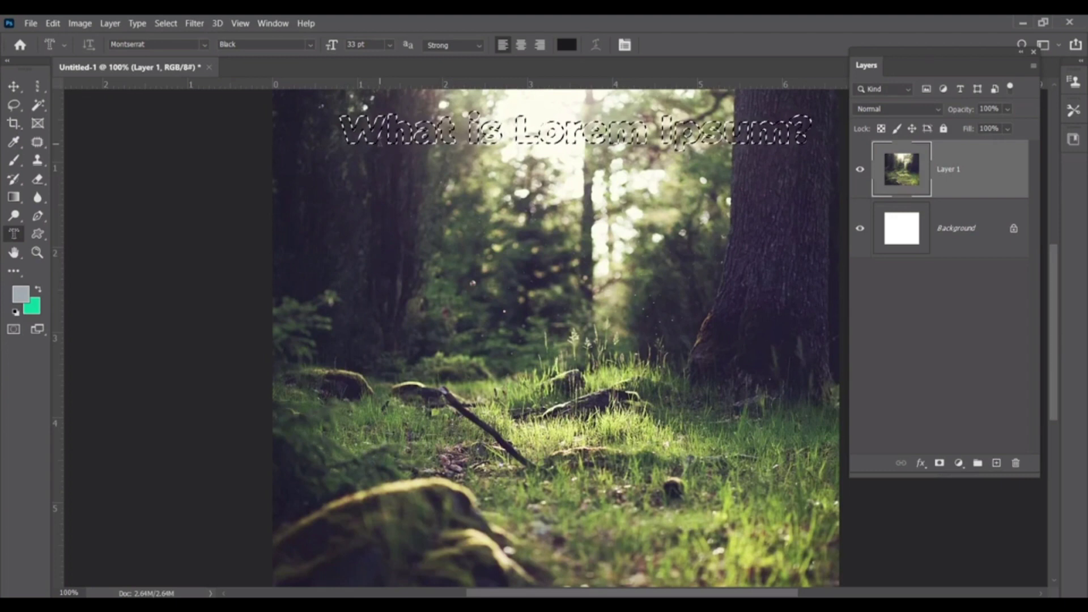
Step: Copy the photo inside the letters to Layer 2, briefly hiding Layer 1 to check it
key(ctrl+j)
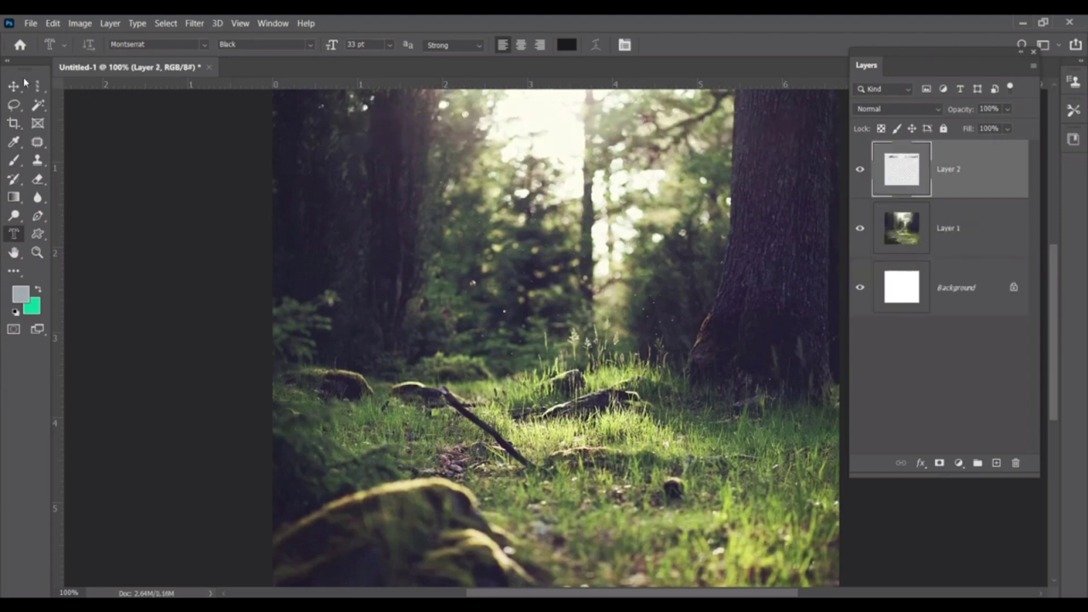
click(24, 81)
click(860, 229)
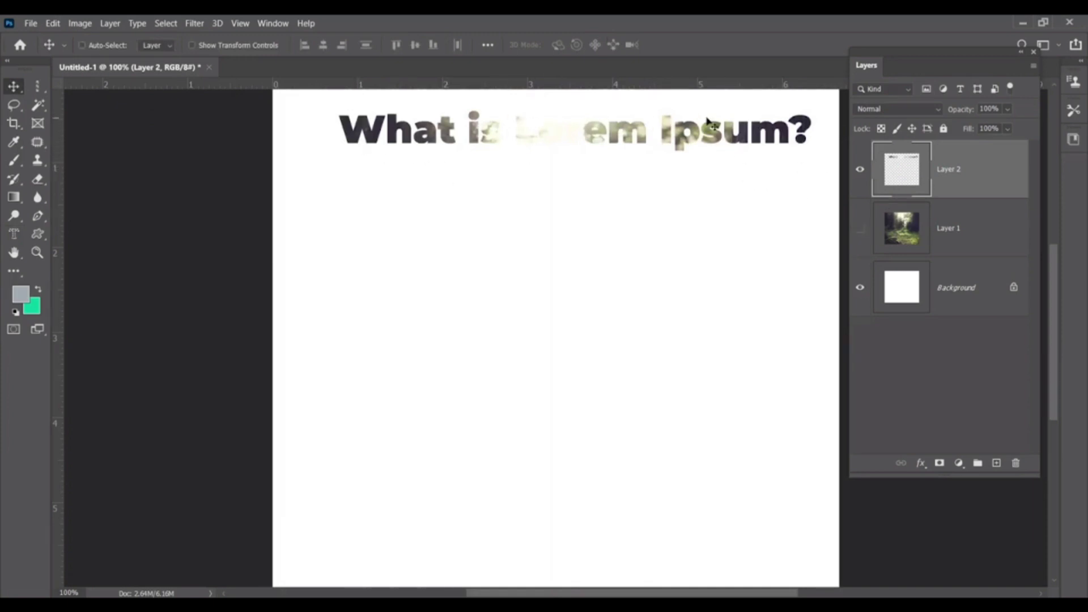
click(860, 228)
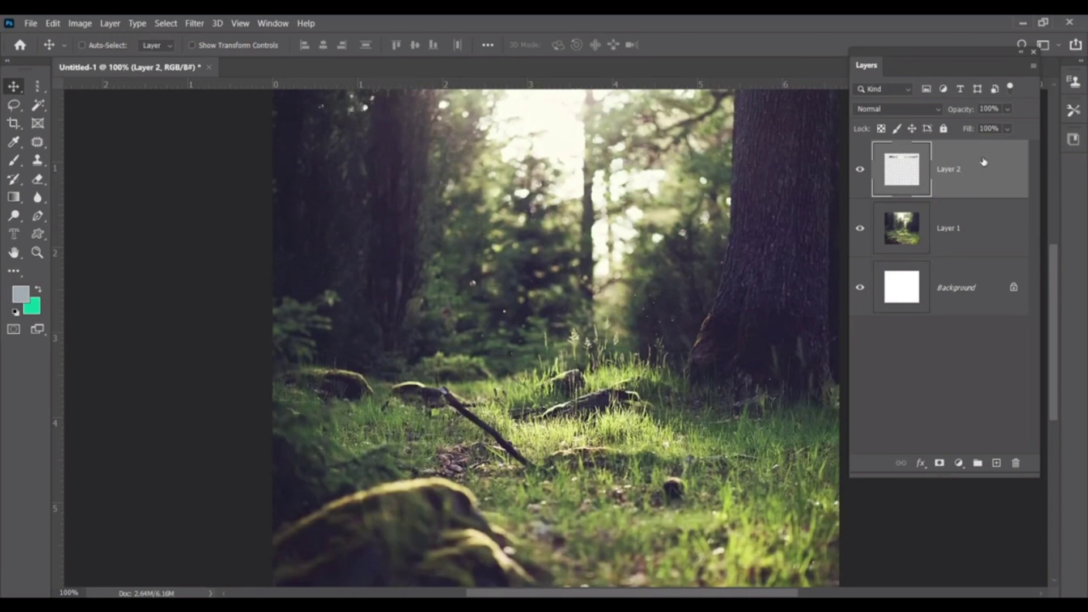
Step: Open Layer 2's layer style and add a drop shadow with 17% spread
double_click(961, 179)
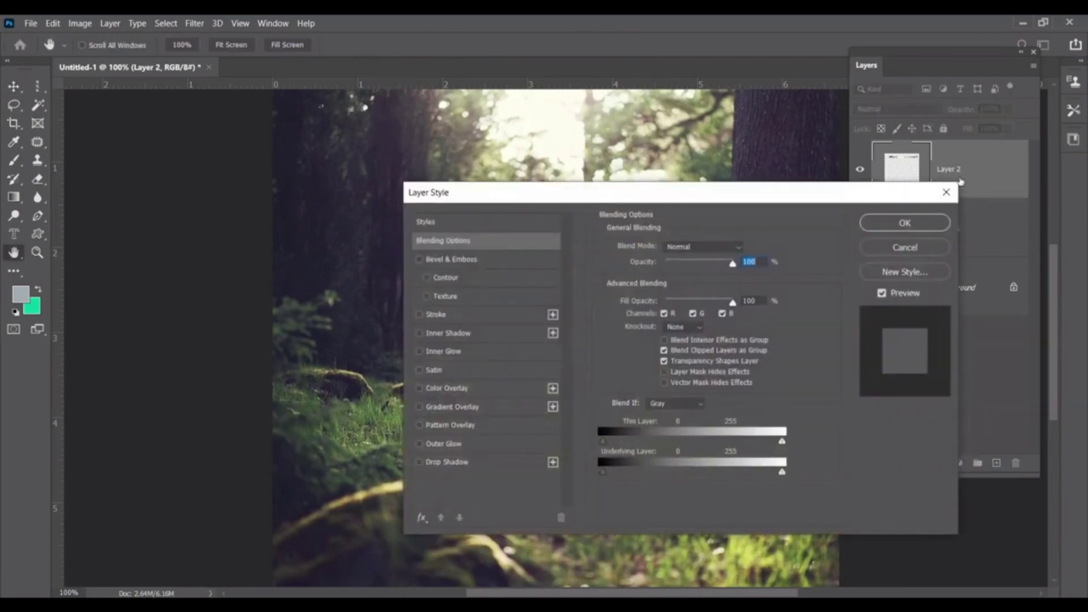
click(914, 249)
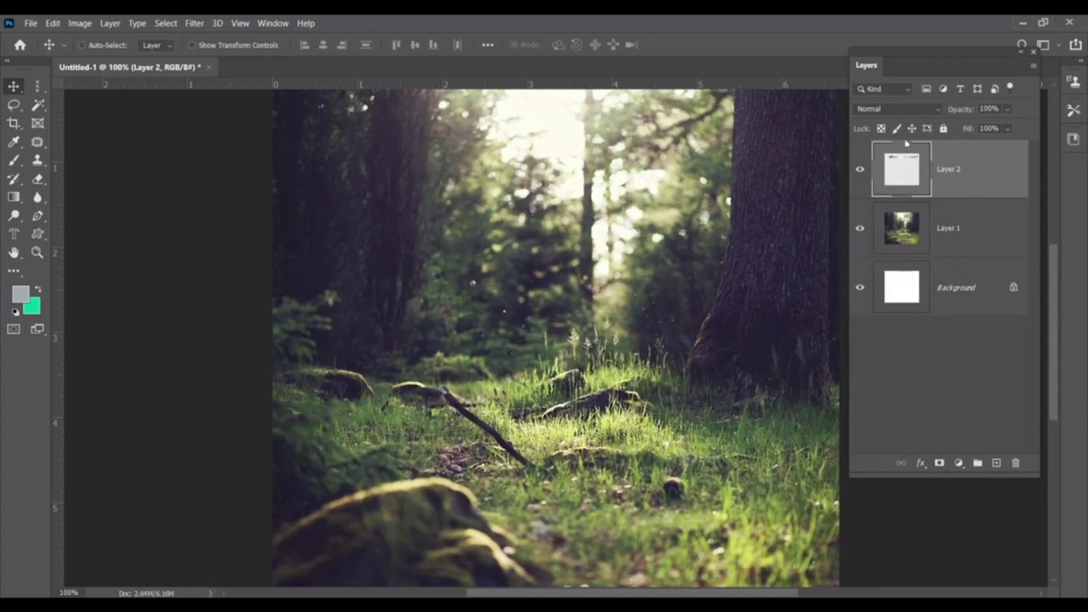
double_click(1001, 173)
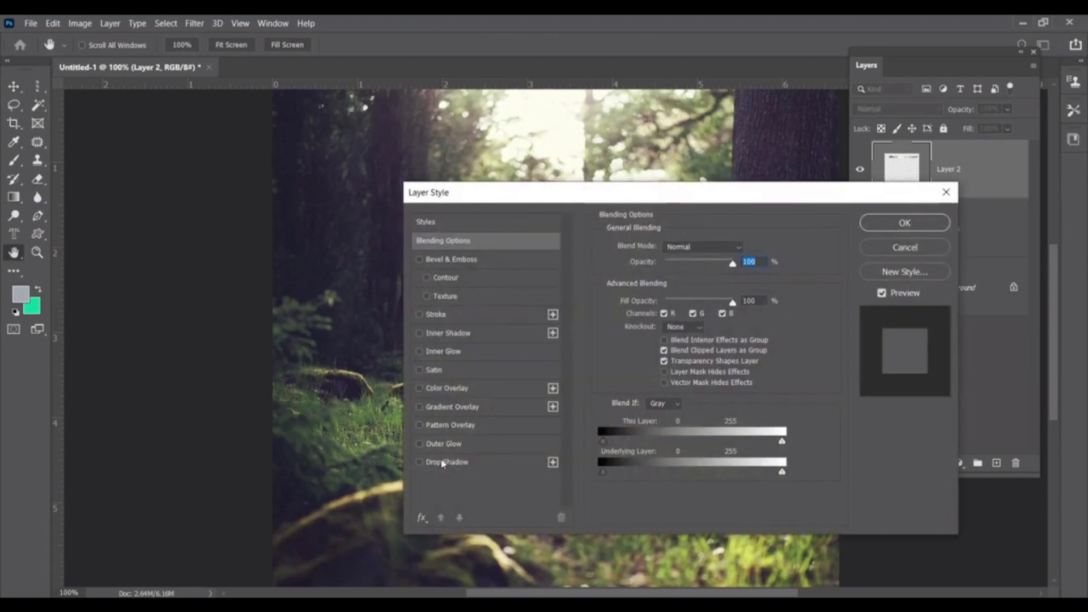
click(447, 462)
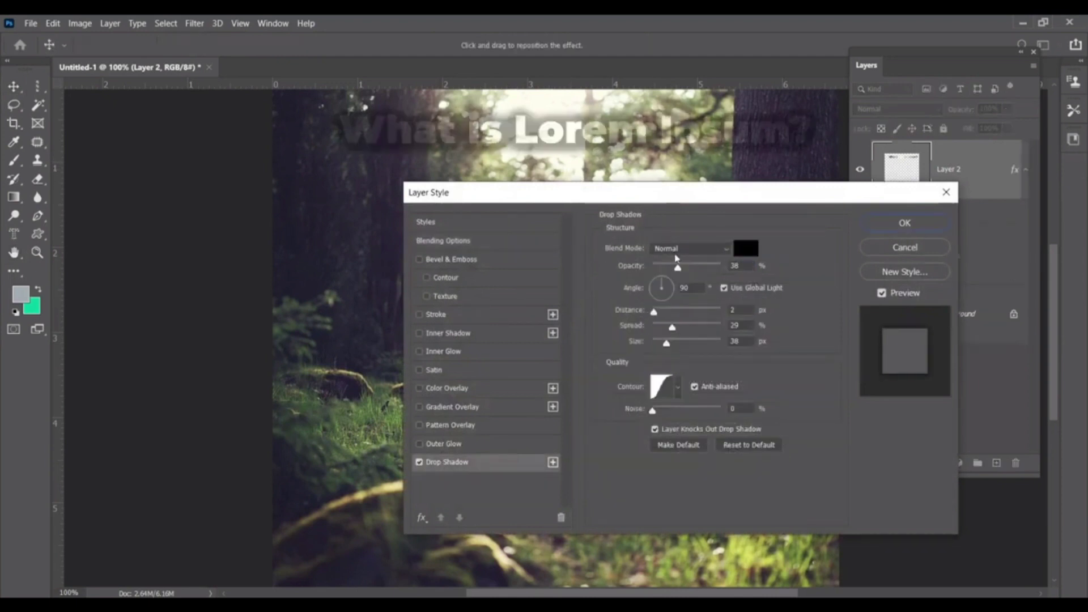
drag(672, 327, 658, 344)
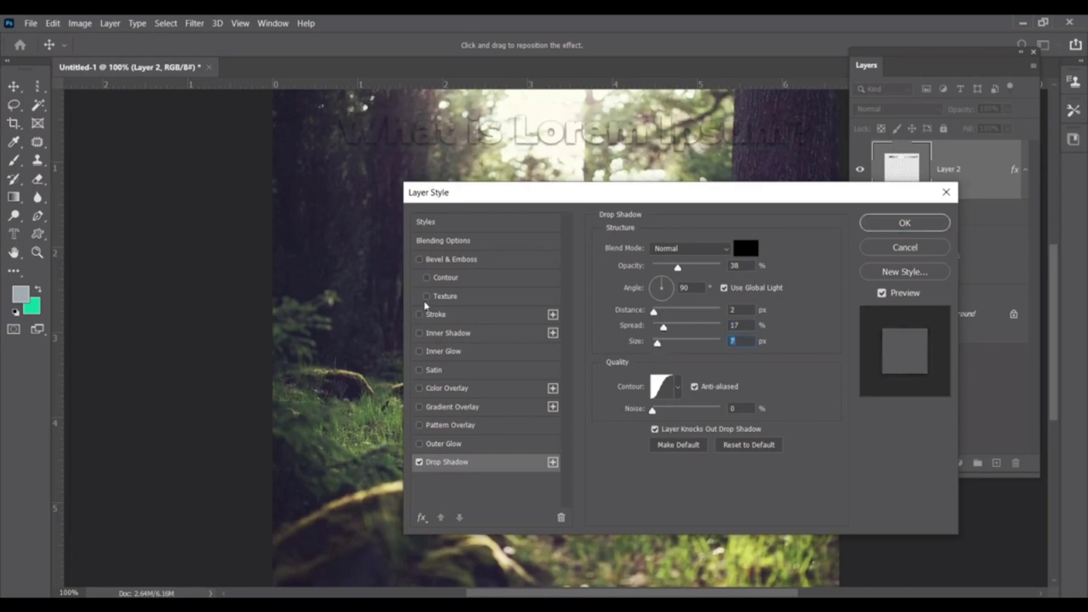
Step: Try a Bevel & Emboss with texture and contour range 18, then remove the bevel
click(420, 260)
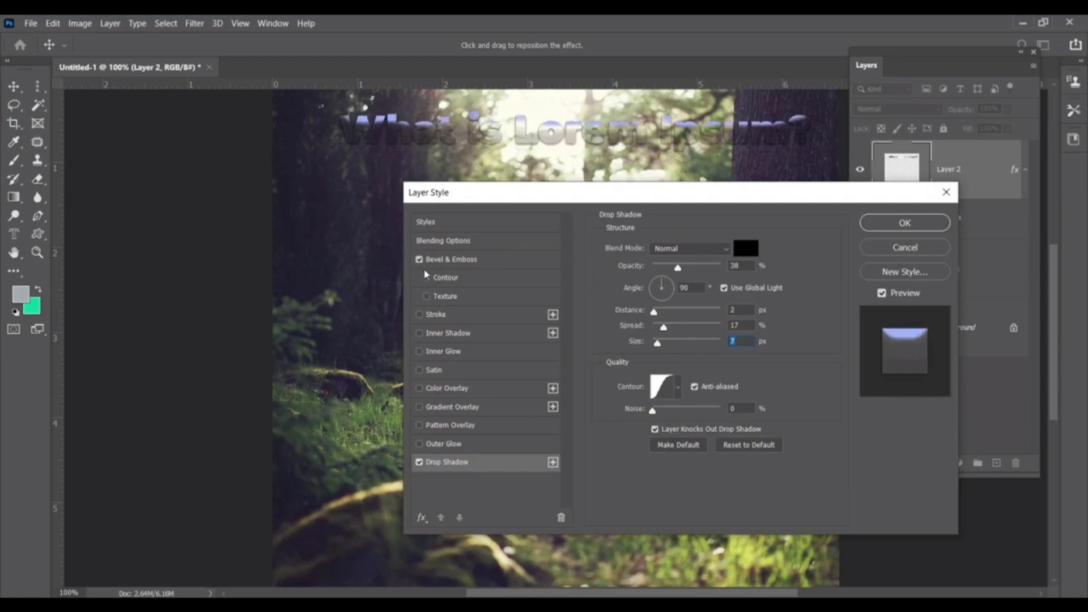
click(434, 298)
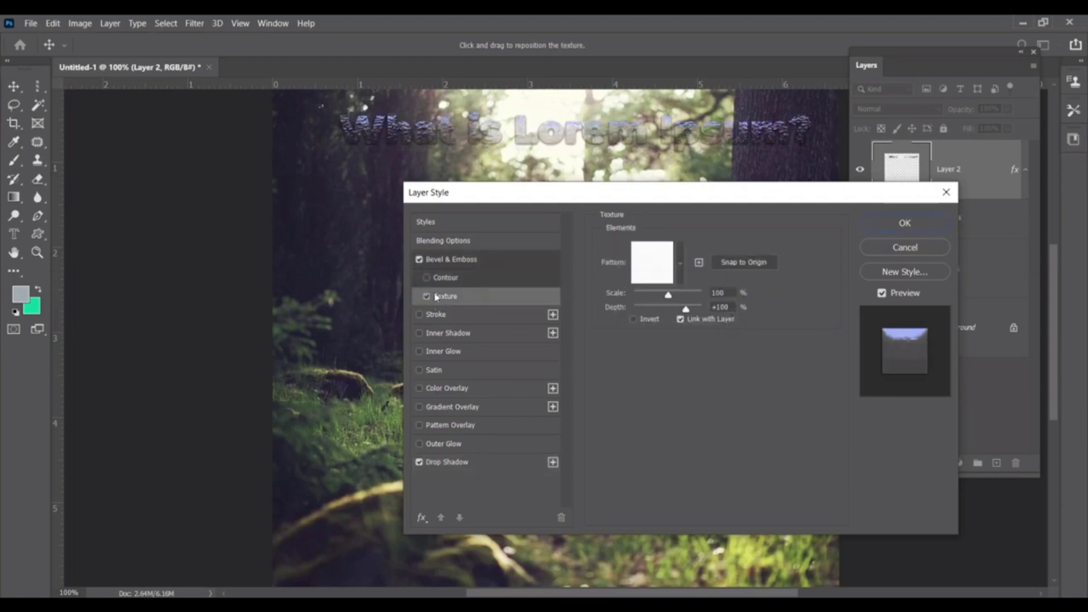
click(444, 278)
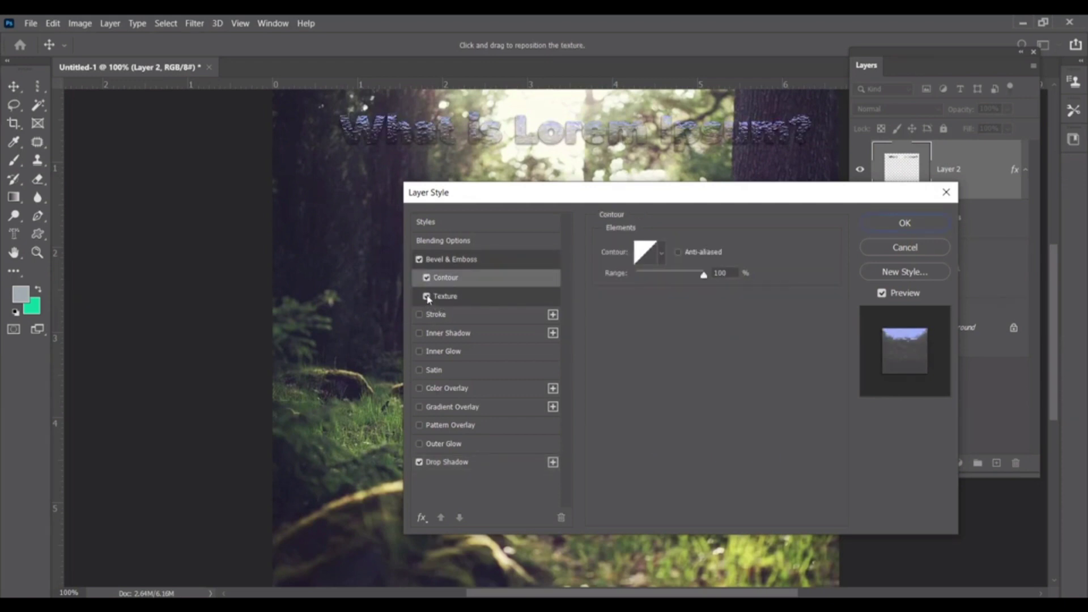
click(427, 296)
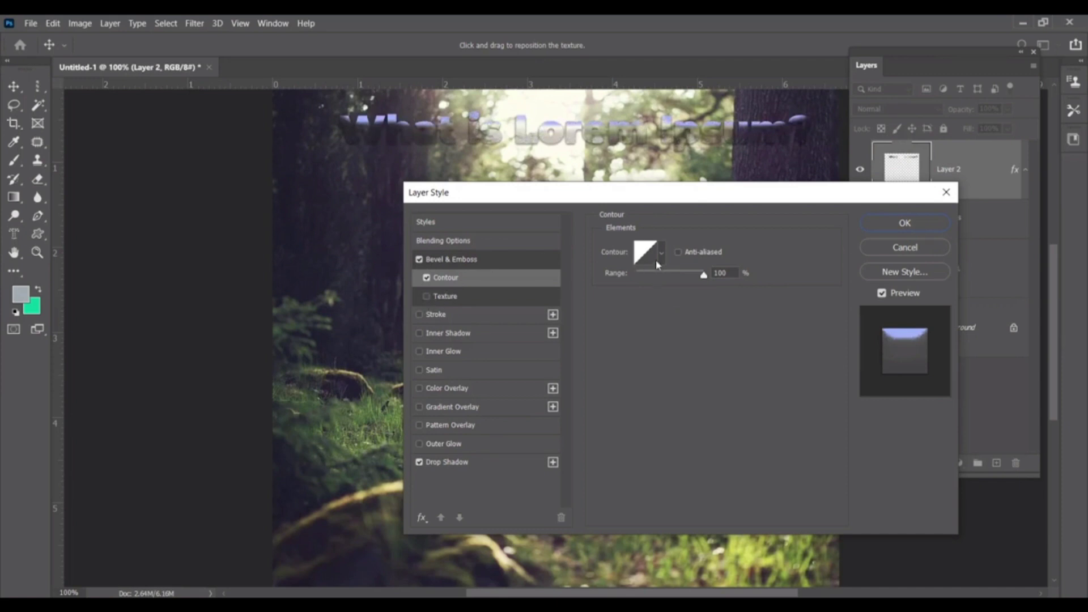
mouse_move(704, 275)
mouse_down()
mouse_move(650, 280)
mouse_move(743, 291)
mouse_up()
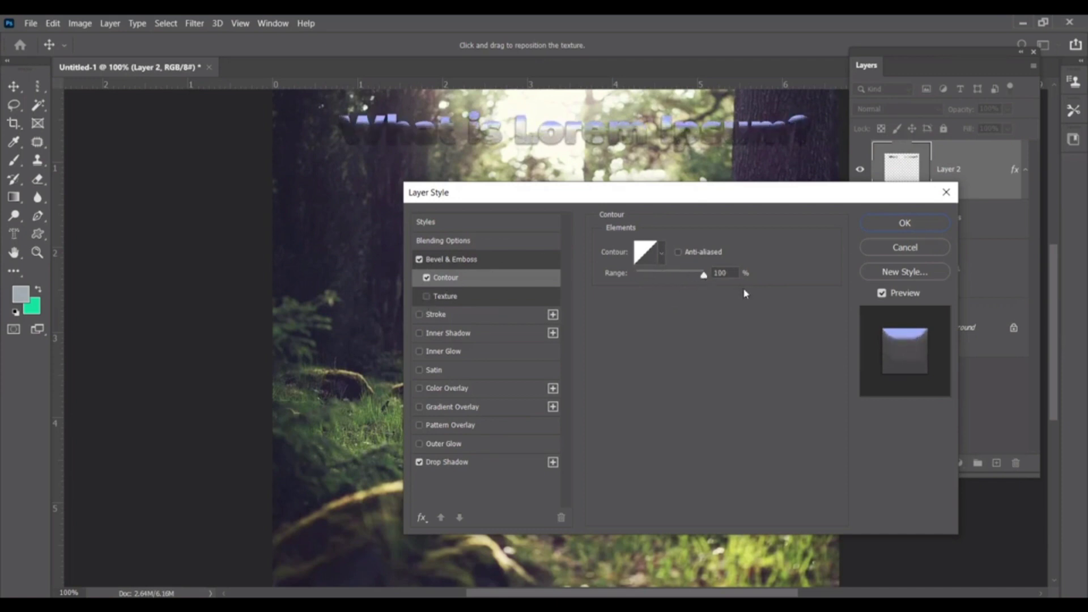
click(420, 259)
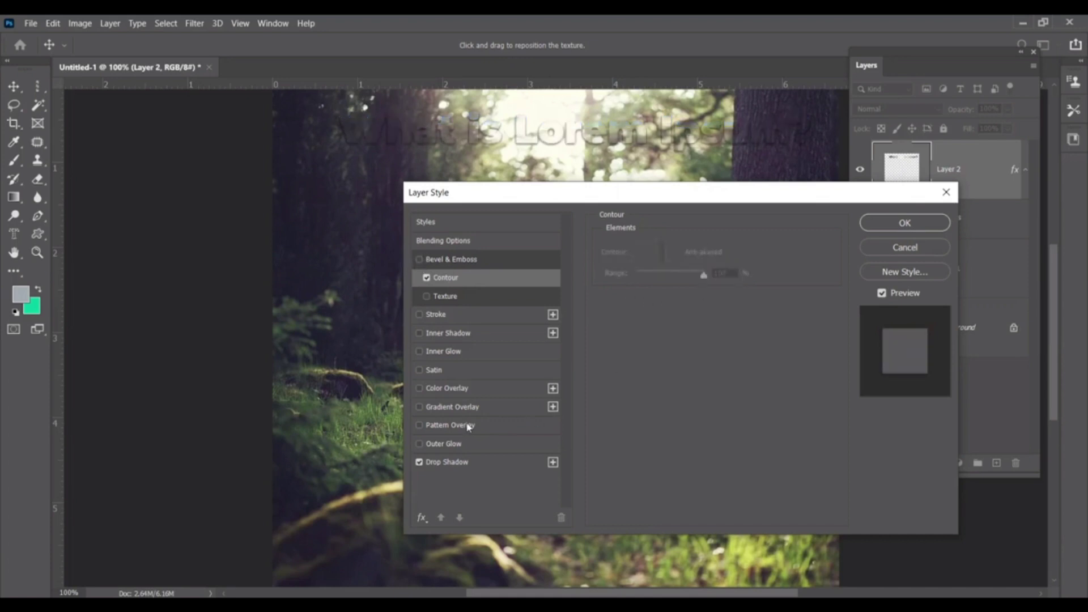
Step: Enlarge the drop shadow size to 16 px and apply the layer style
click(453, 462)
drag(657, 343, 693, 330)
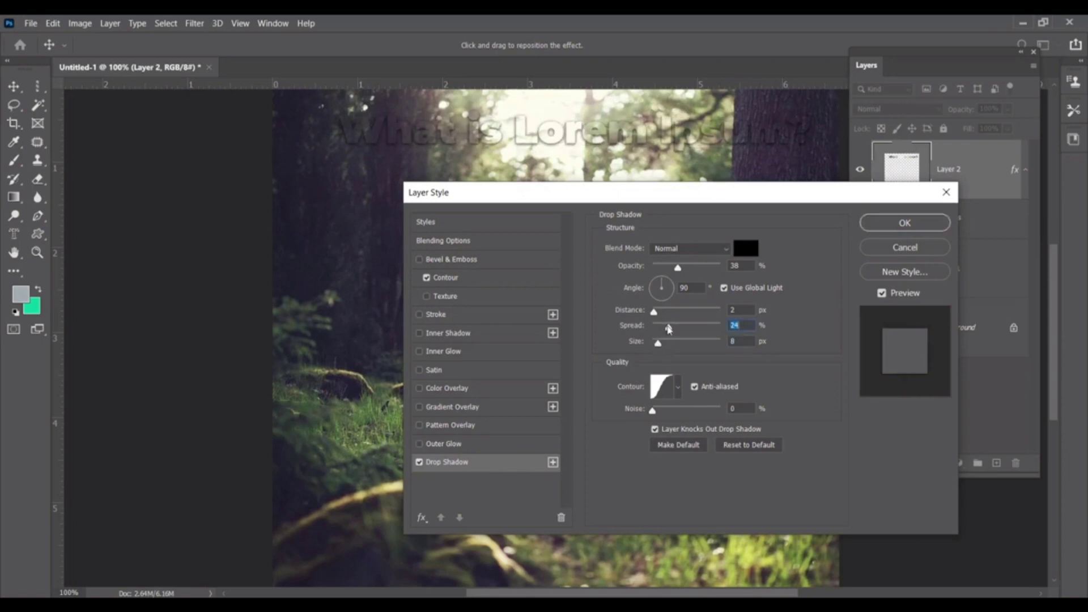
click(897, 225)
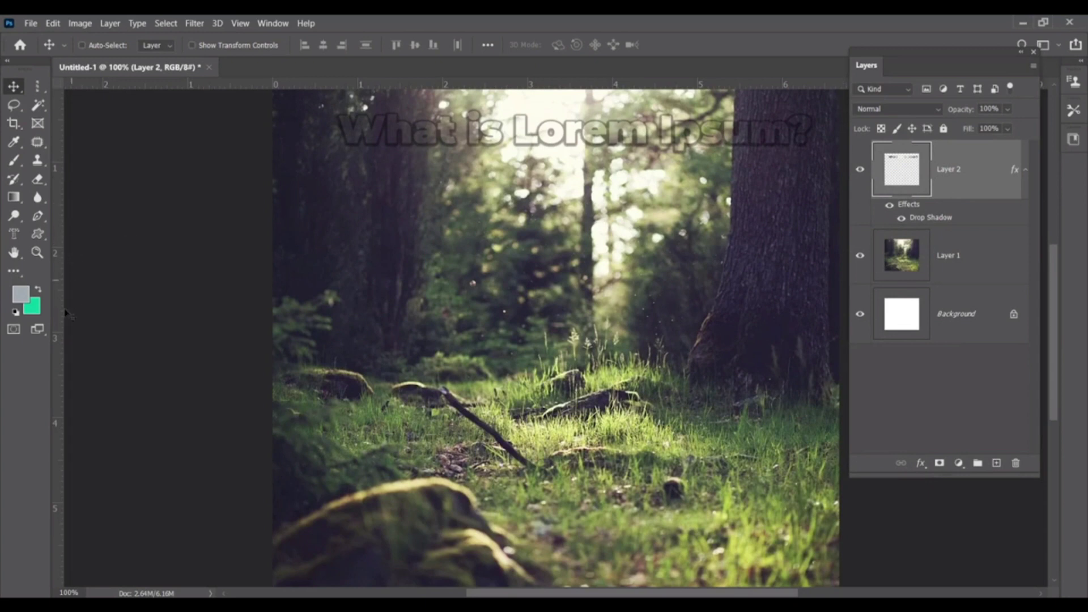
Step: Dock the Layers panel into the right-hand panel area
click(15, 272)
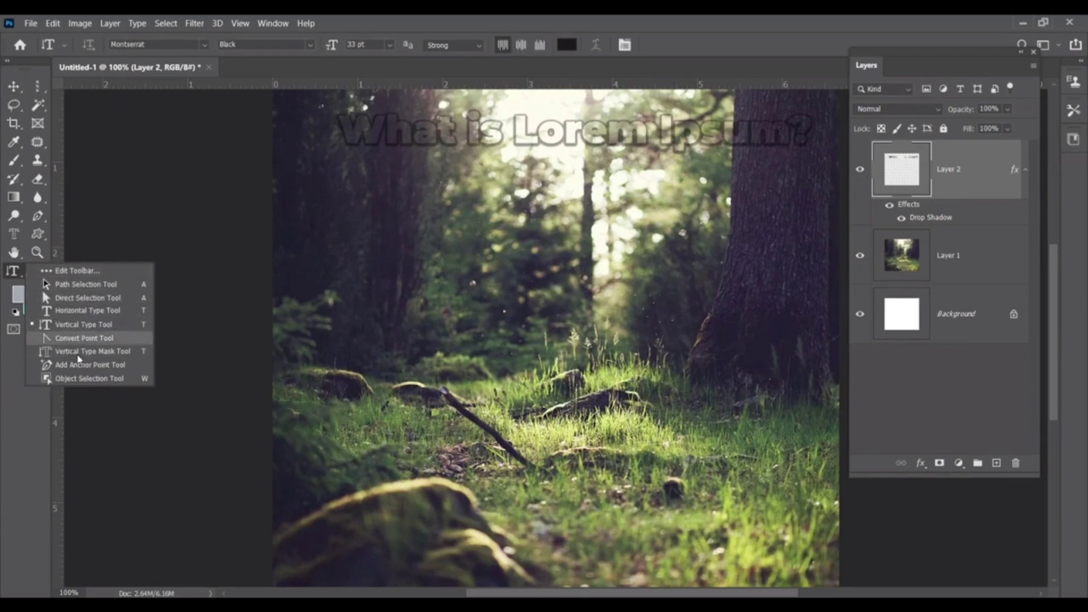
drag(886, 54, 947, 100)
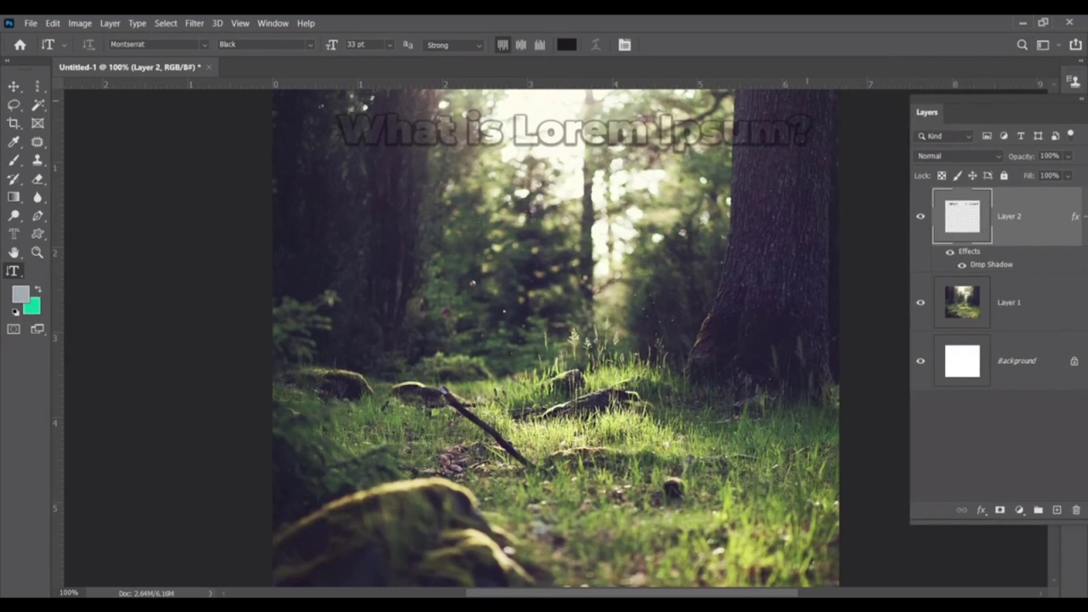
click(1024, 46)
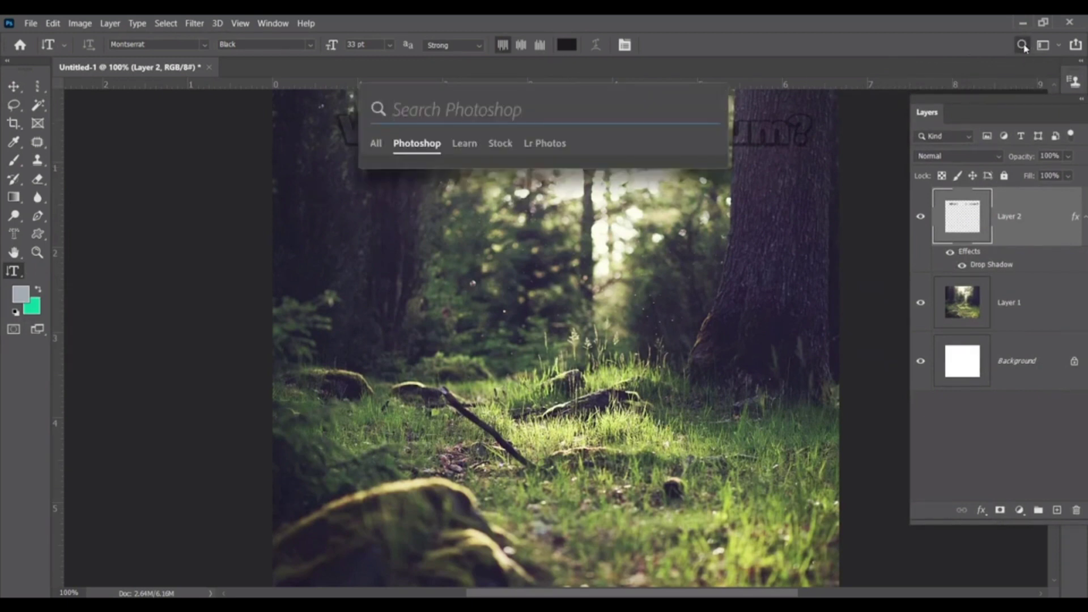
click(1023, 44)
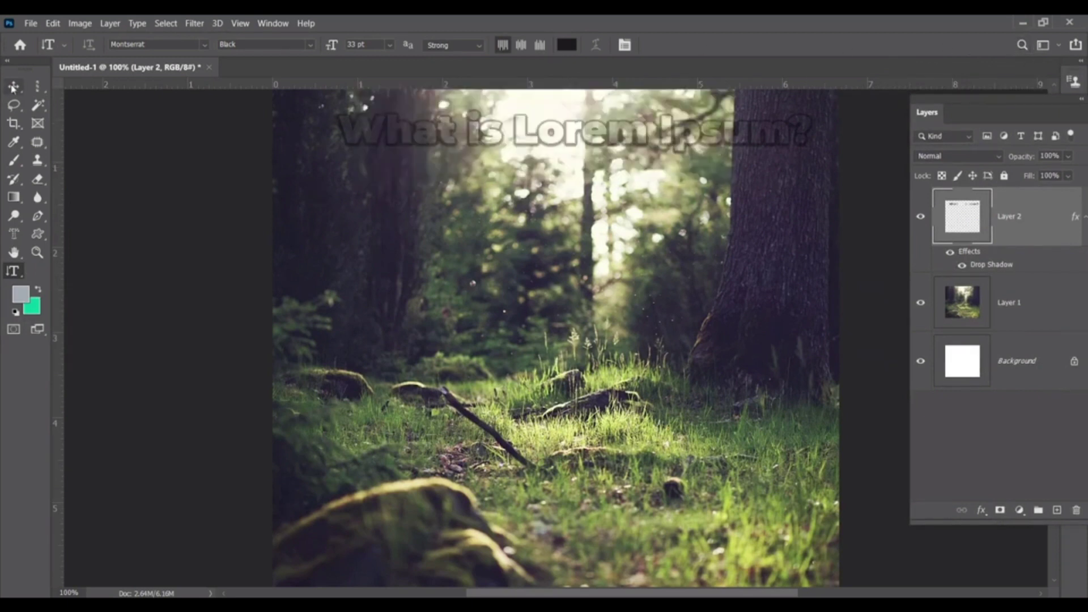
click(13, 86)
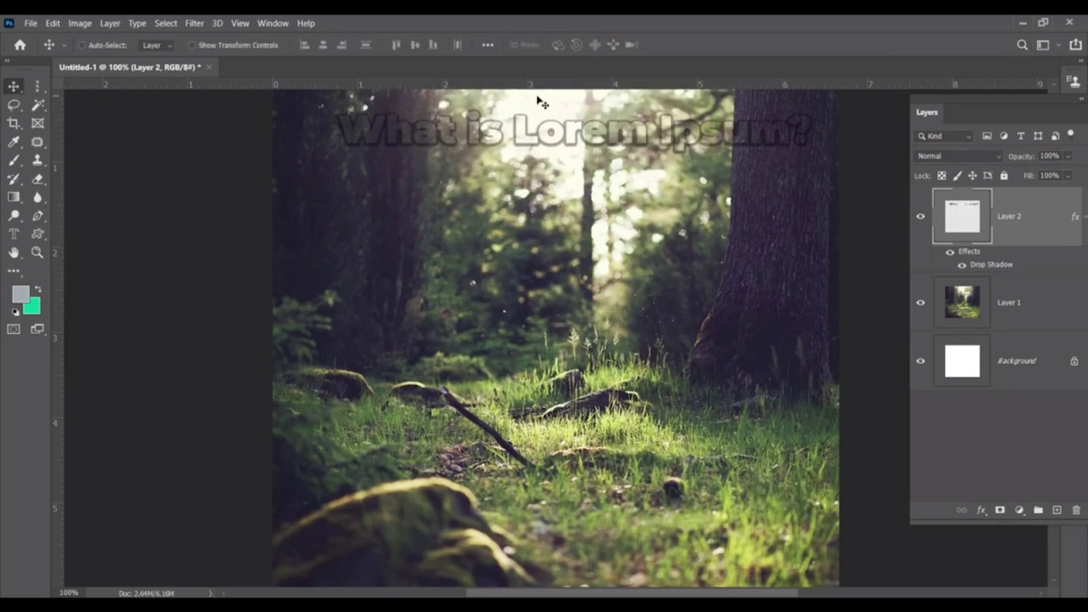
Step: Pick the Vertical Type Mask Tool via a 'vert' search and start masked text on Layer 1
click(1023, 46)
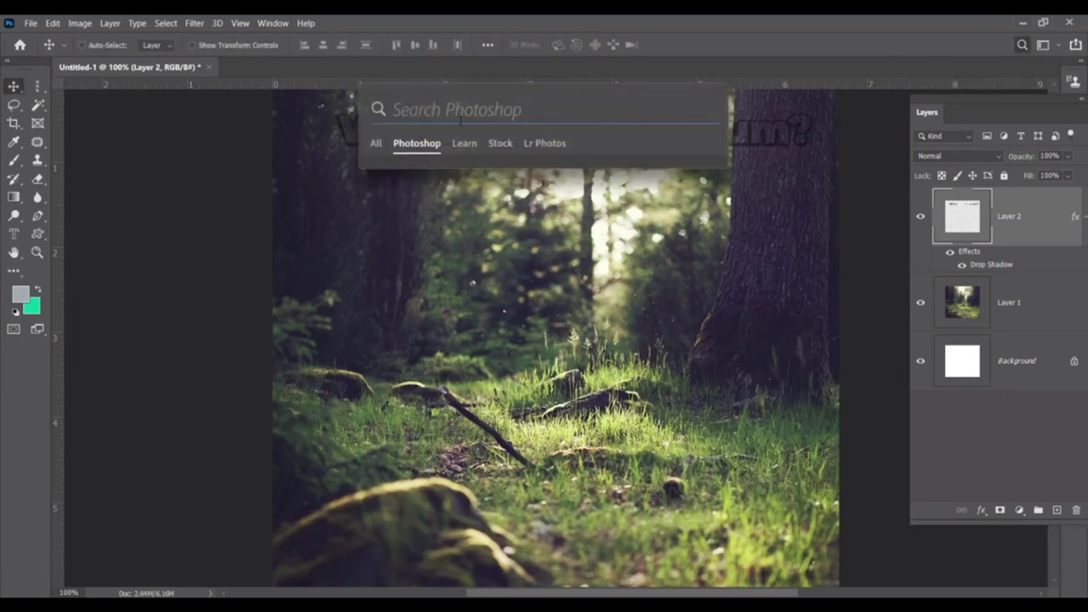
text(vert)
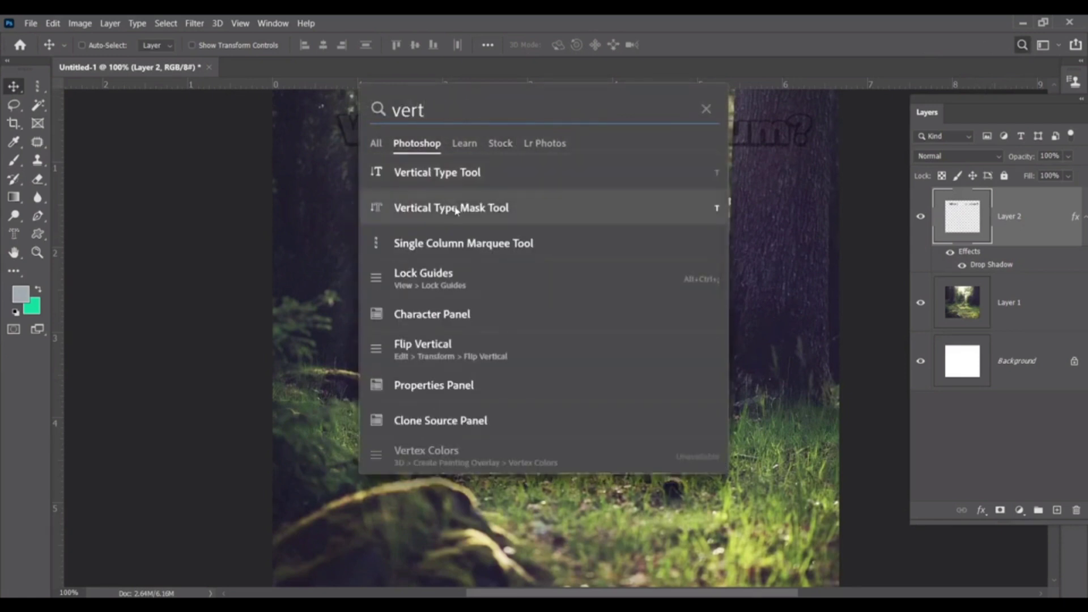
click(449, 209)
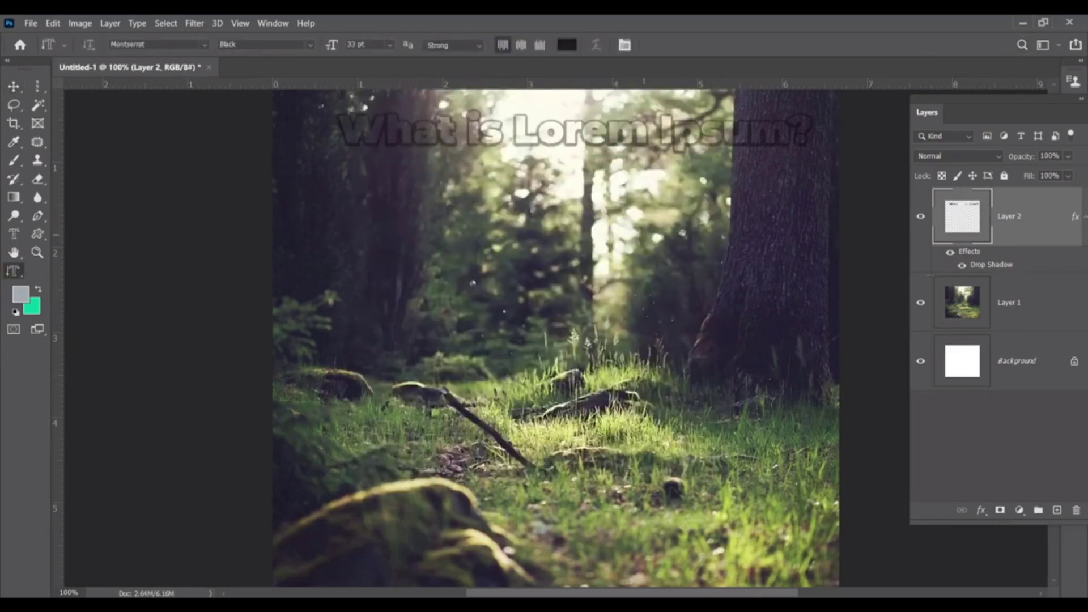
click(1014, 309)
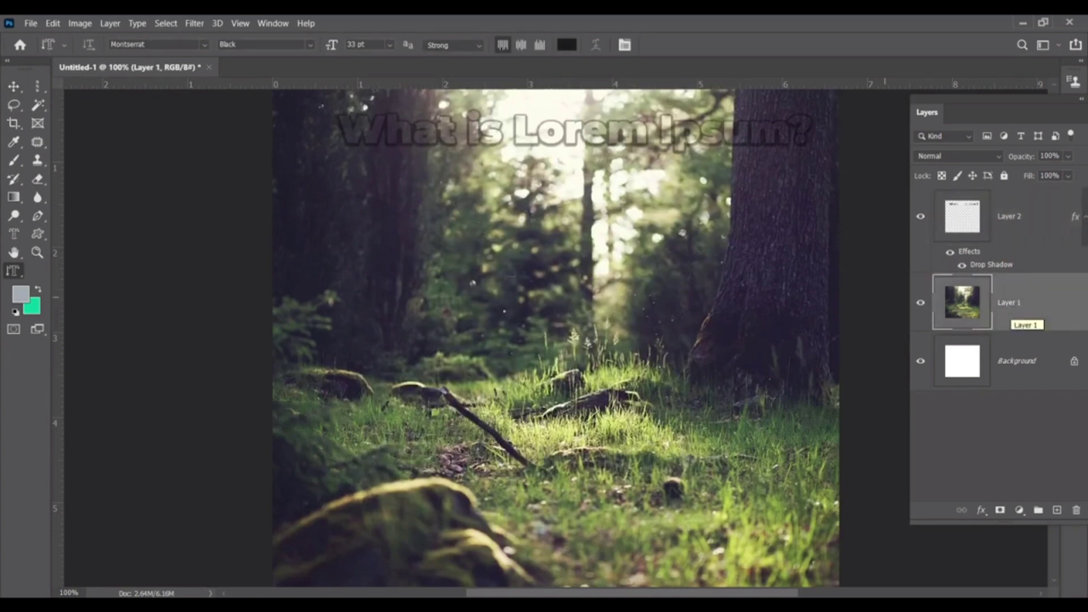
click(434, 183)
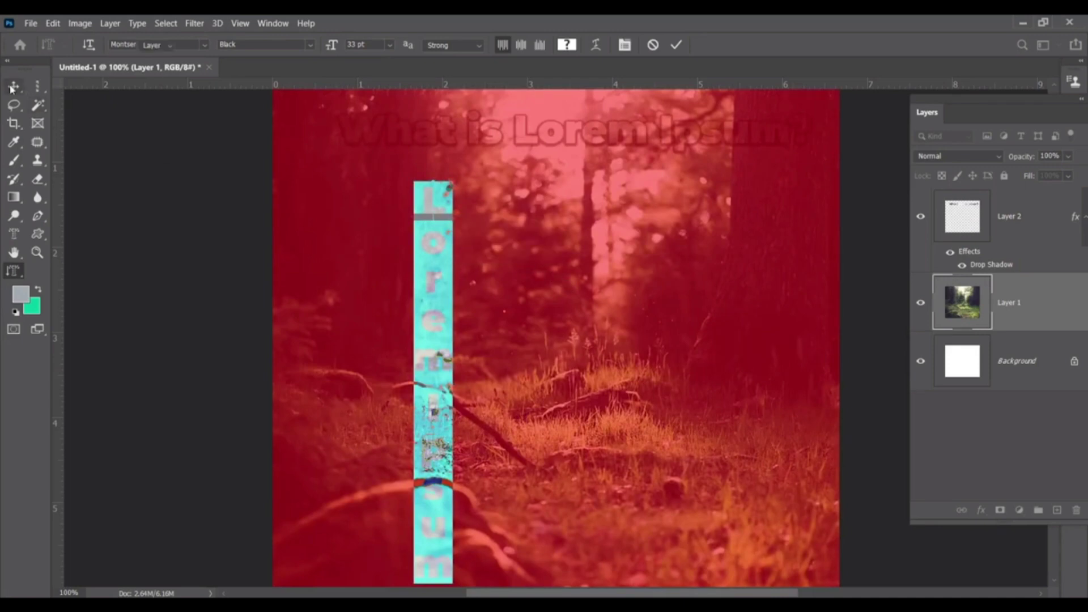
Step: Commit the vertical 'Lorem Ipsum' type mask as a selection with Ctrl+Enter
key(ctrl+Return)
scroll(439, 375, down, 3)
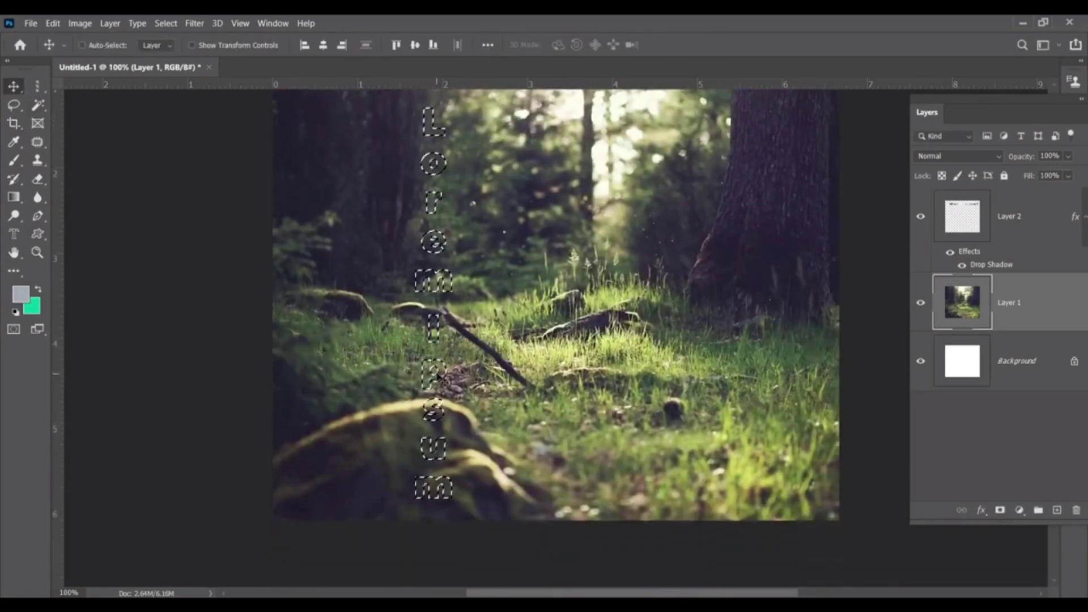
scroll(438, 375, up, 3)
scroll(439, 376, up, 2)
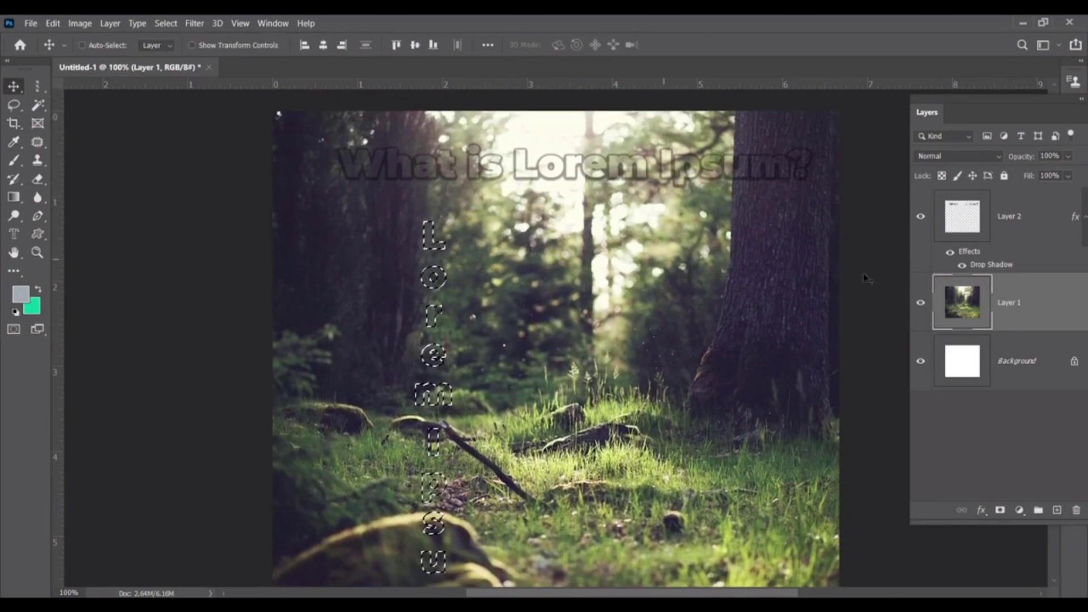
Step: Copy the selected vertical Lorem Ipsum letters onto a new Layer 3, then open and cancel Layer 2's style settings
key(ctrl+j)
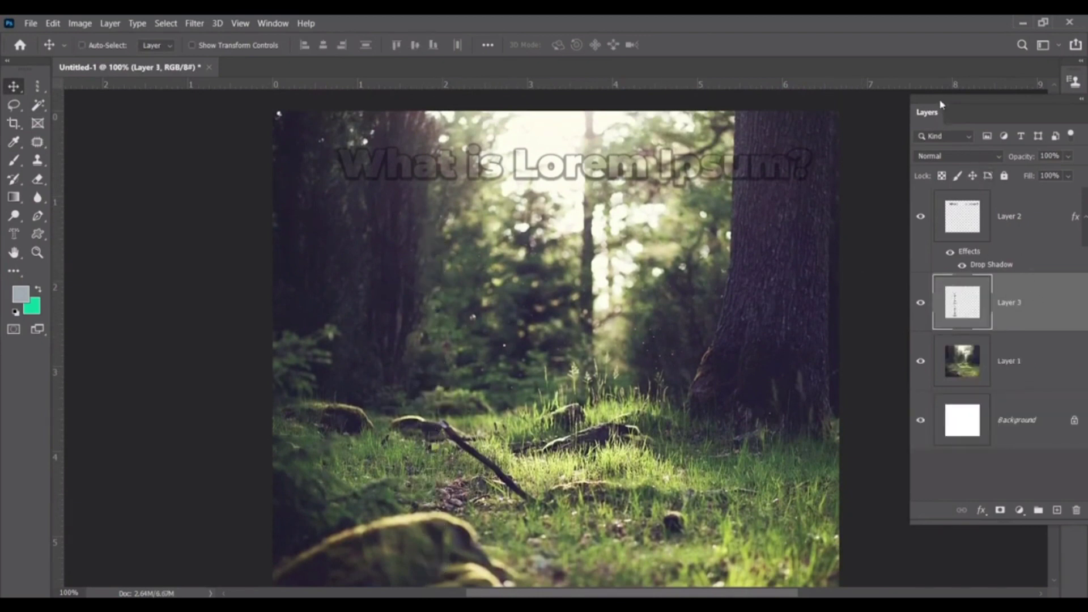
drag(941, 104, 869, 104)
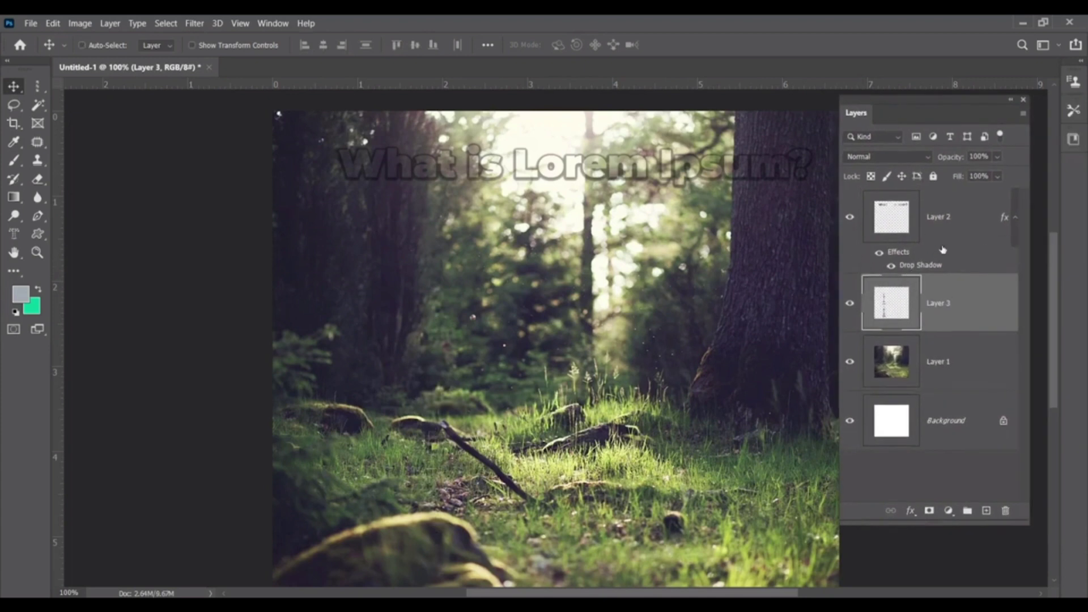
double_click(988, 216)
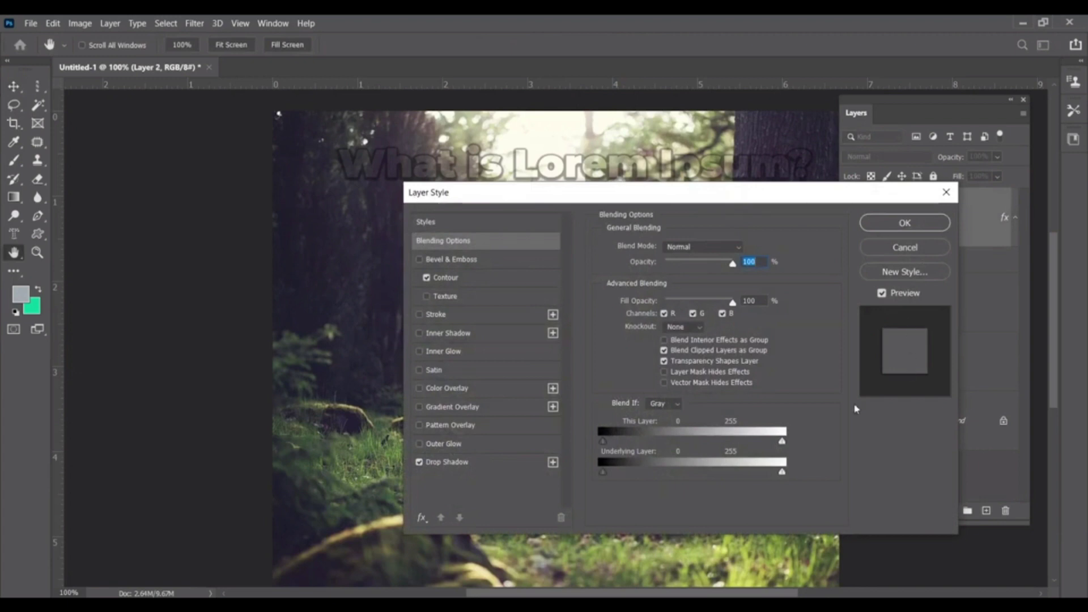
click(906, 247)
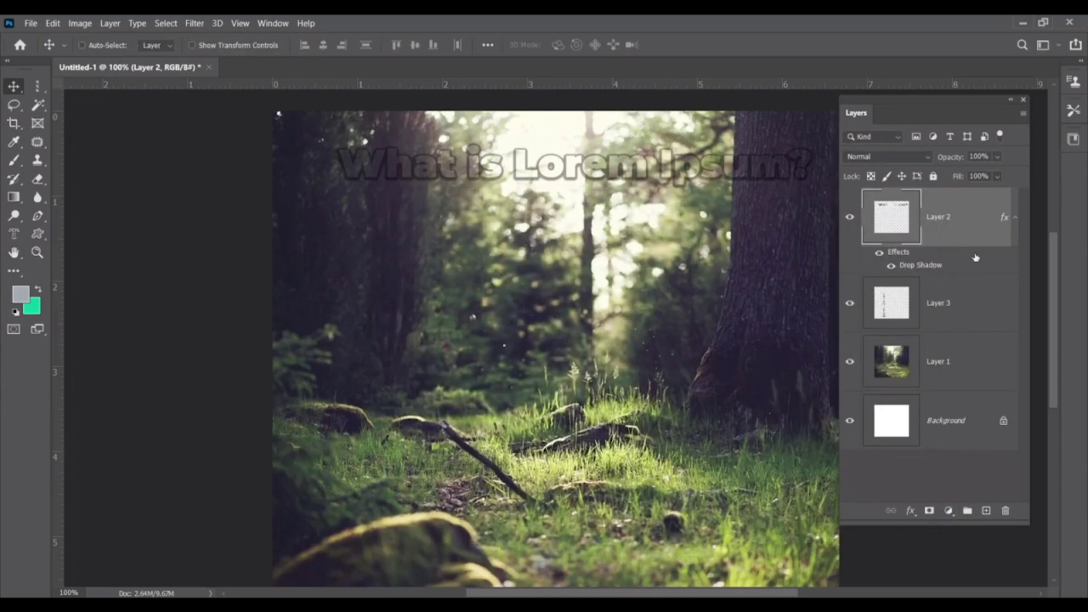
Step: Copy Layer 2's drop shadow layer style and paste it onto Layer 3
right_click(981, 264)
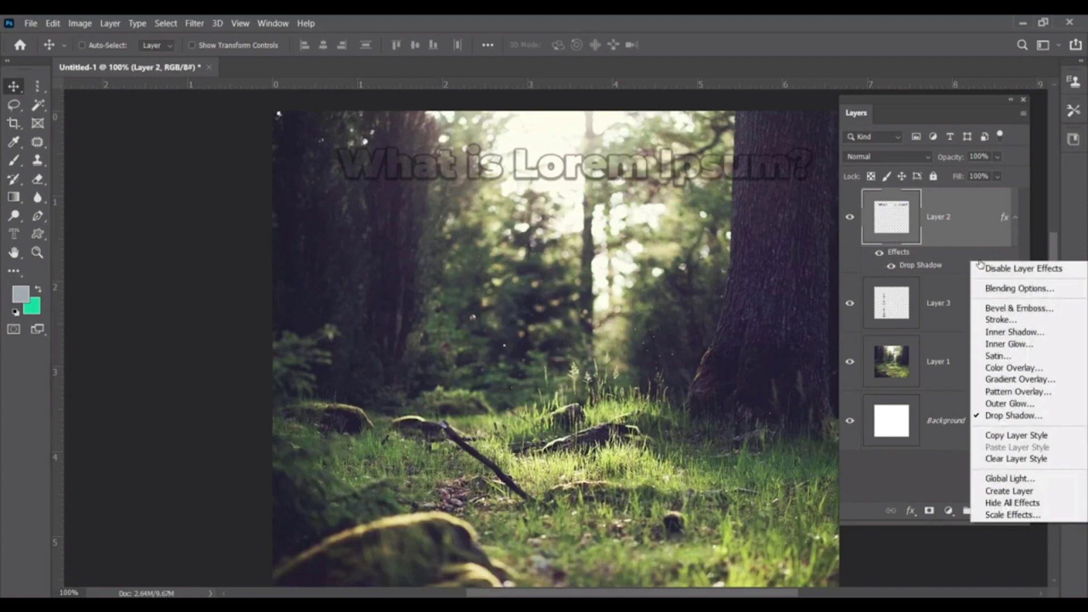
click(1020, 439)
click(971, 311)
right_click(972, 311)
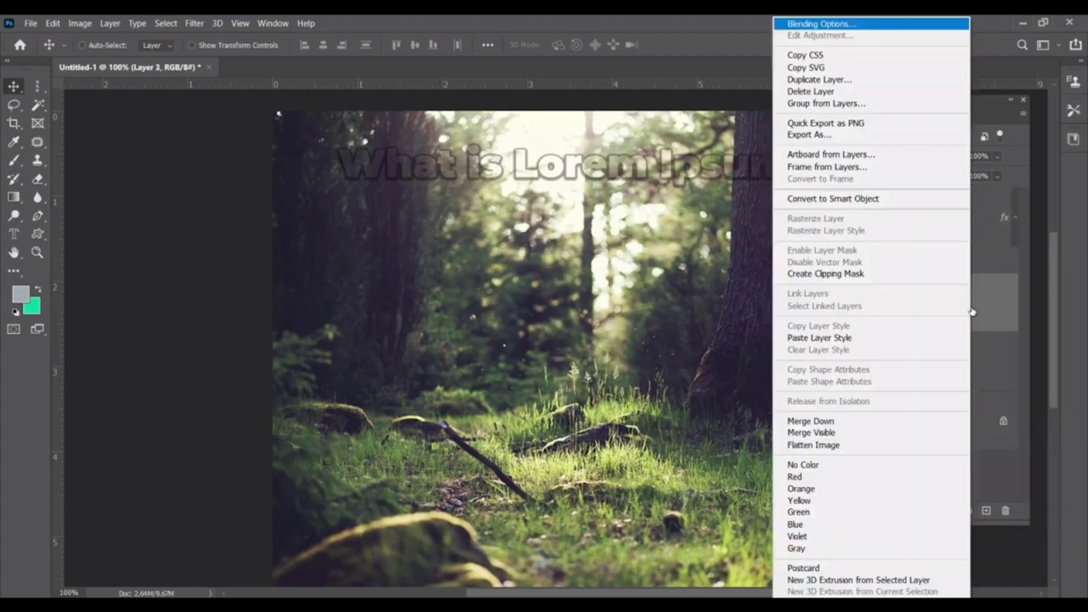
click(819, 338)
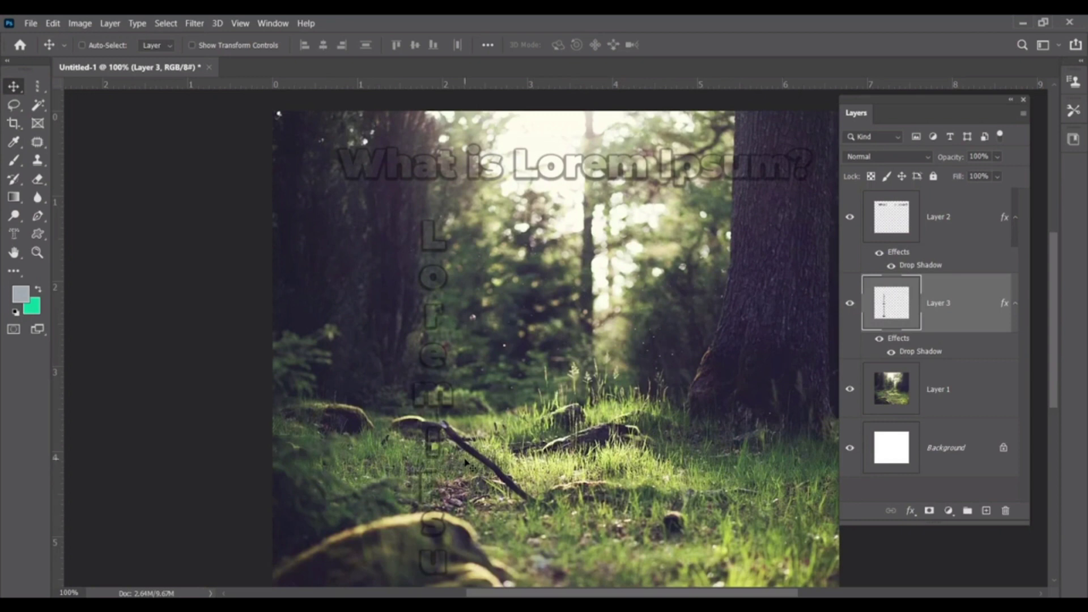
Step: Move the Layer 3 vertical text left and up toward the start of the title
drag(429, 359, 353, 329)
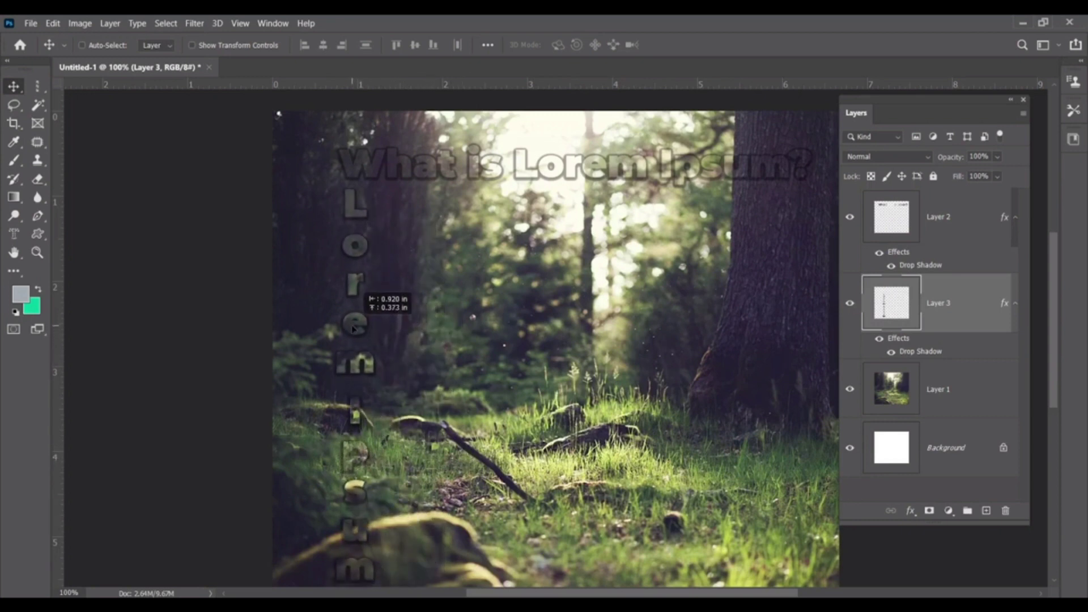